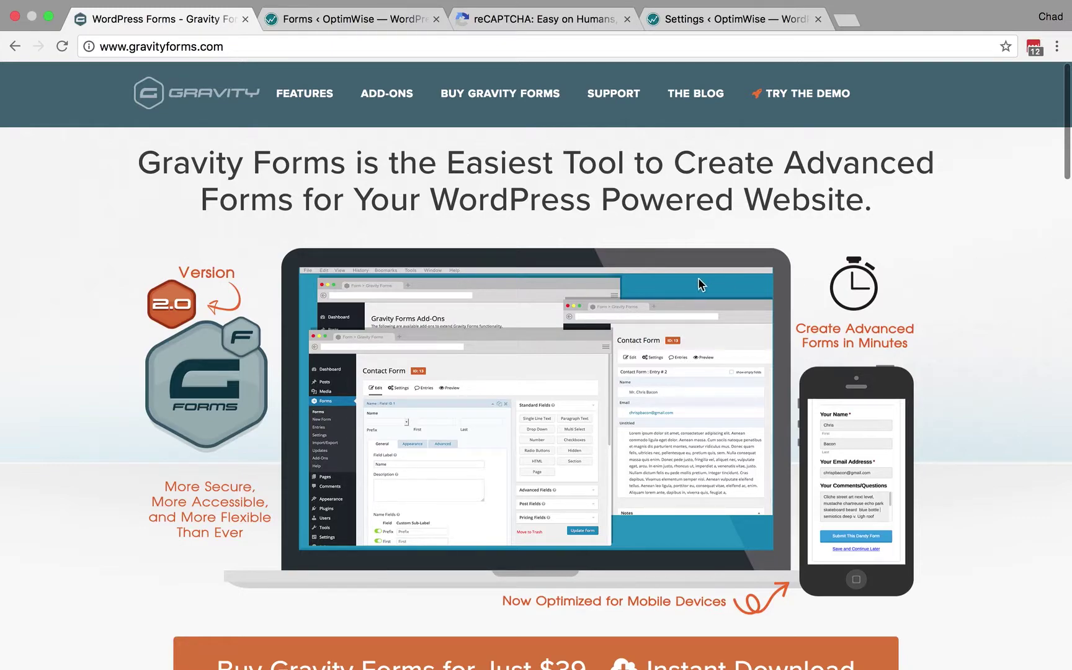
Switch to the OptimWise Gravity Forms list in WordPress admin
click(381, 24)
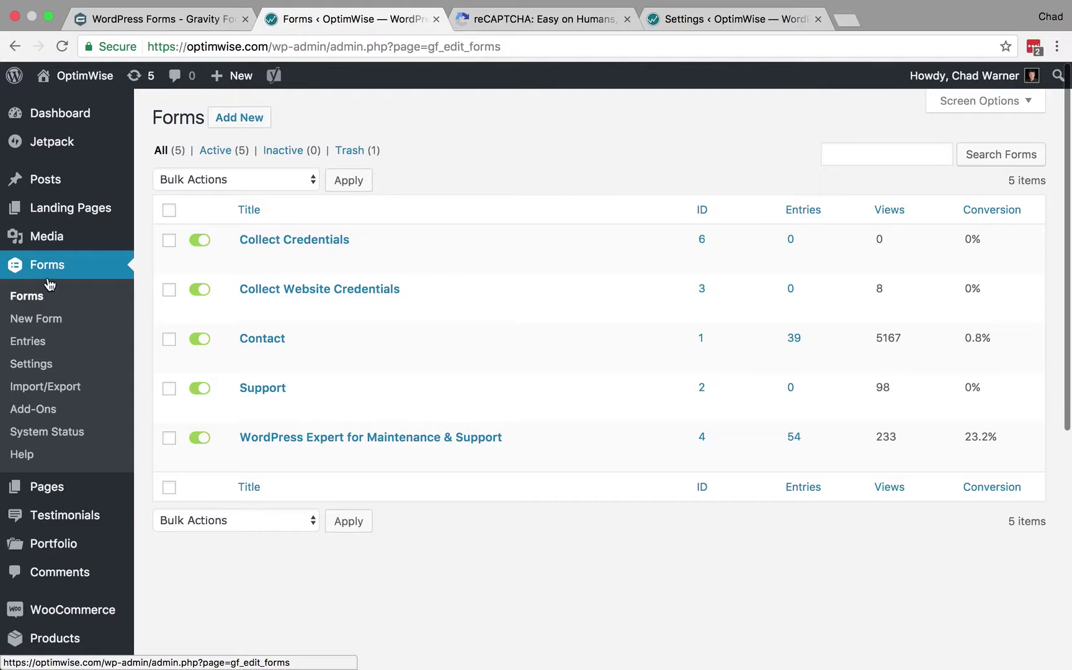
Open the Collect Credentials form settings and review the anti-spam honeypot under Form Options
mouse_move(263, 248)
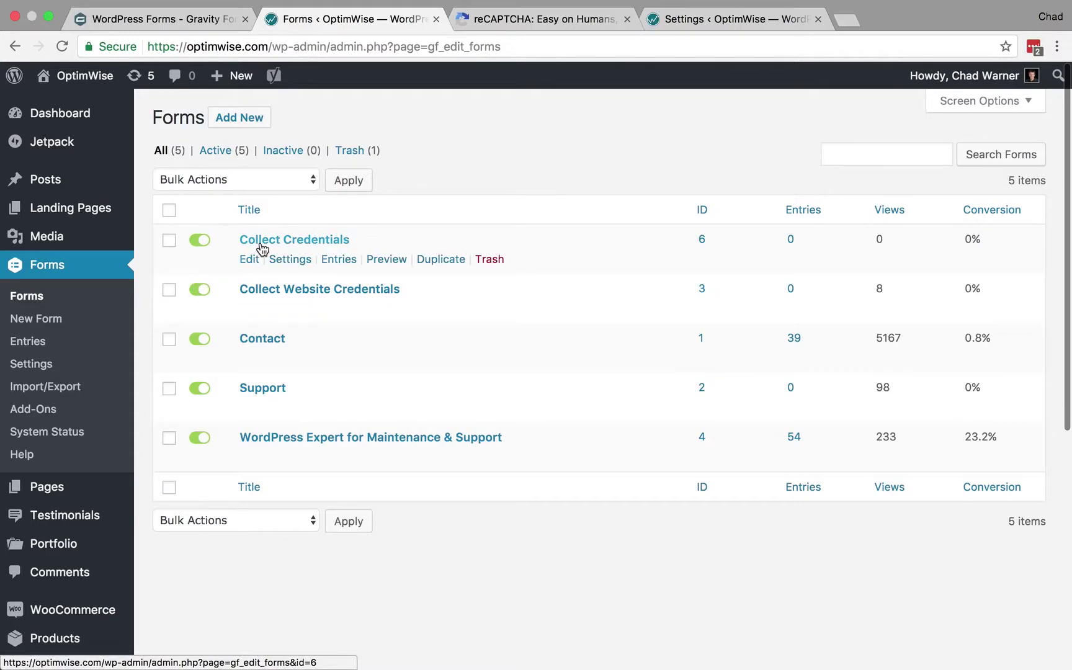
mouse_move(295, 264)
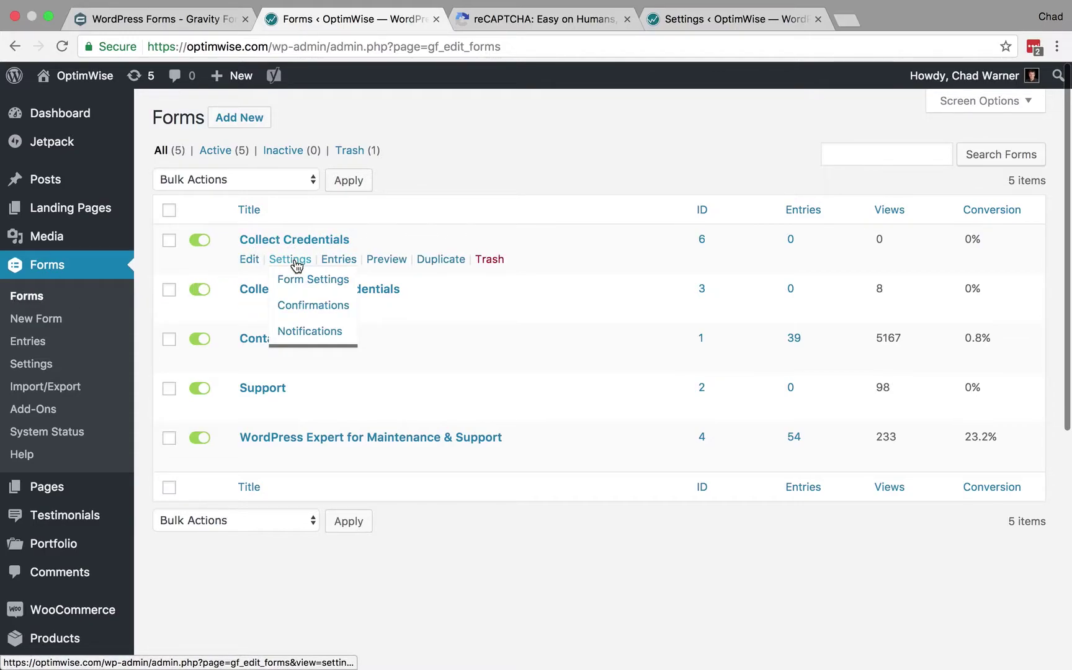
click(343, 280)
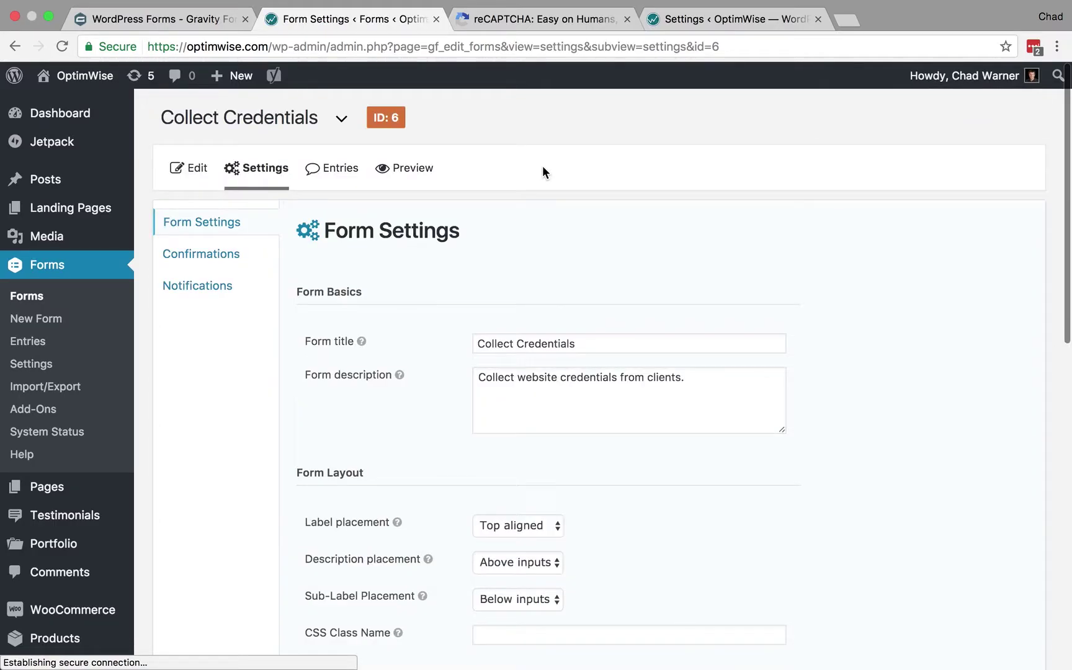
scroll(495, 233, down, 10)
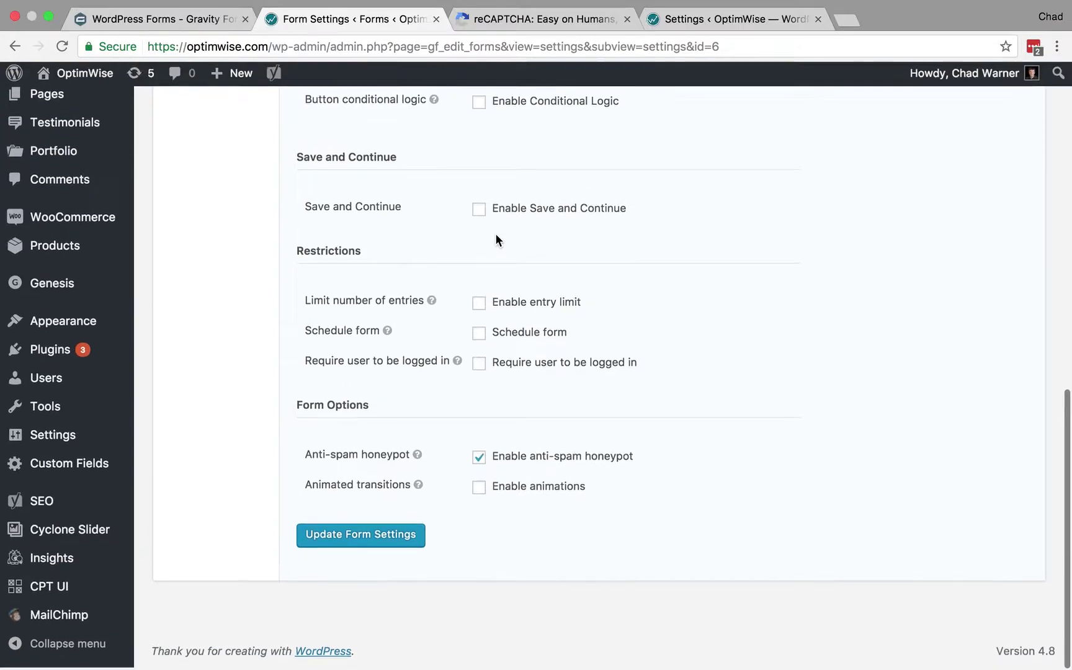
mouse_move(416, 460)
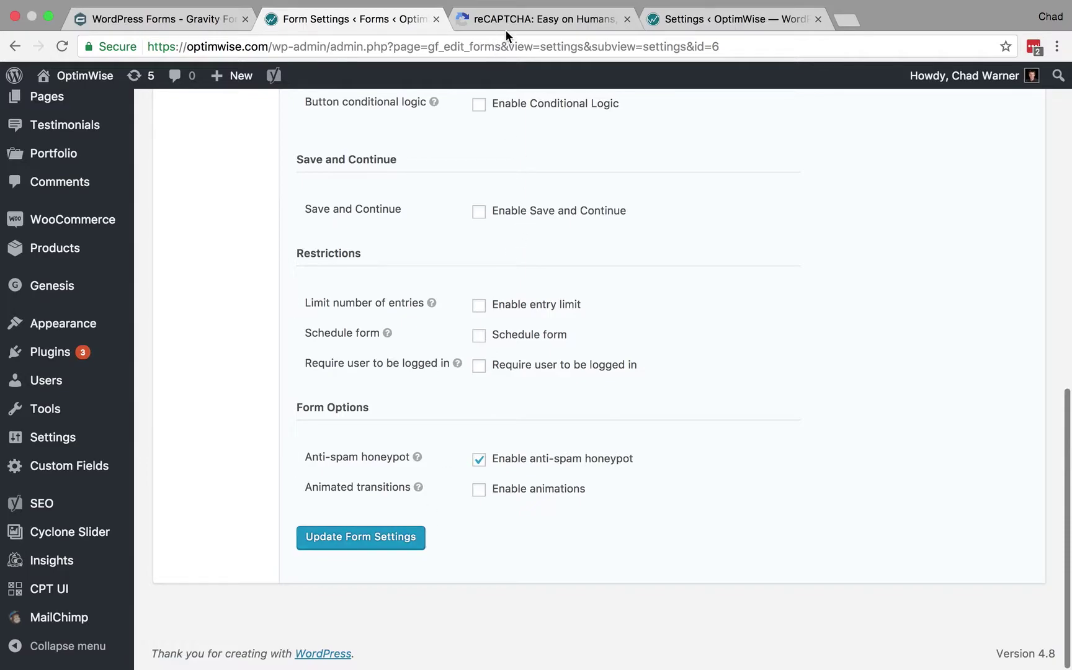
Go from the reCAPTCHA introduction page to the reCAPTCHA admin console
click(539, 20)
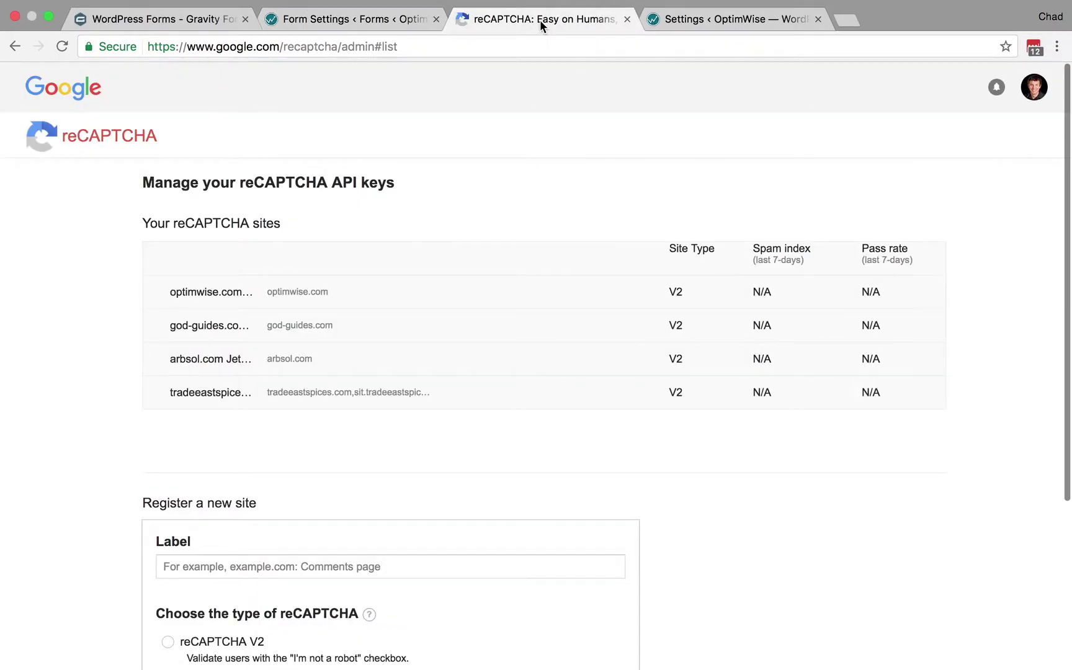
click(80, 134)
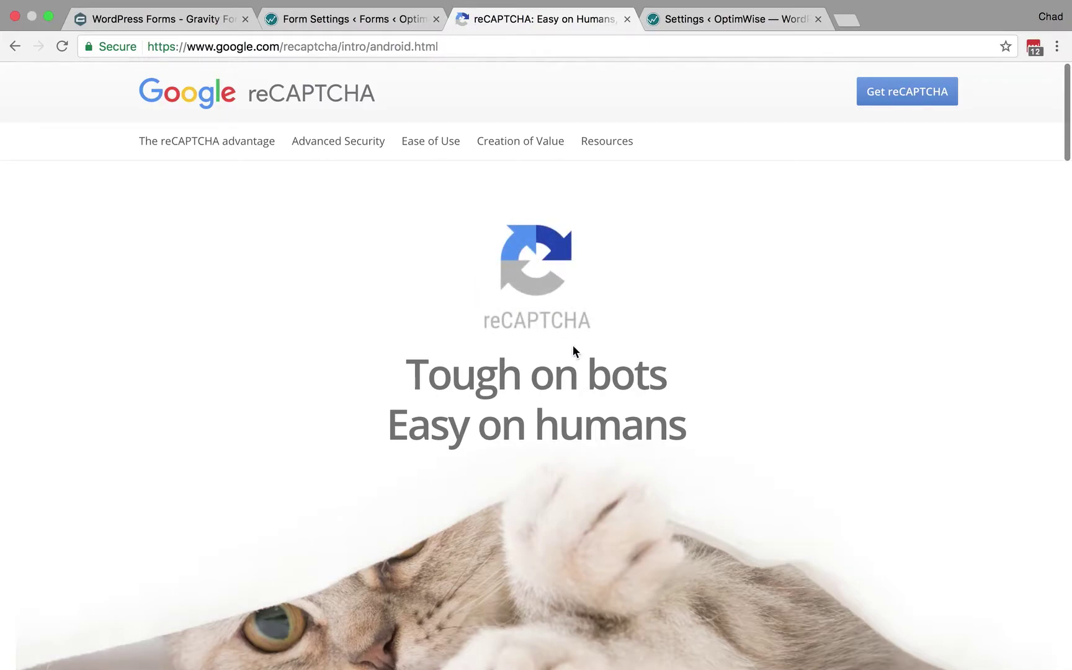
click(934, 96)
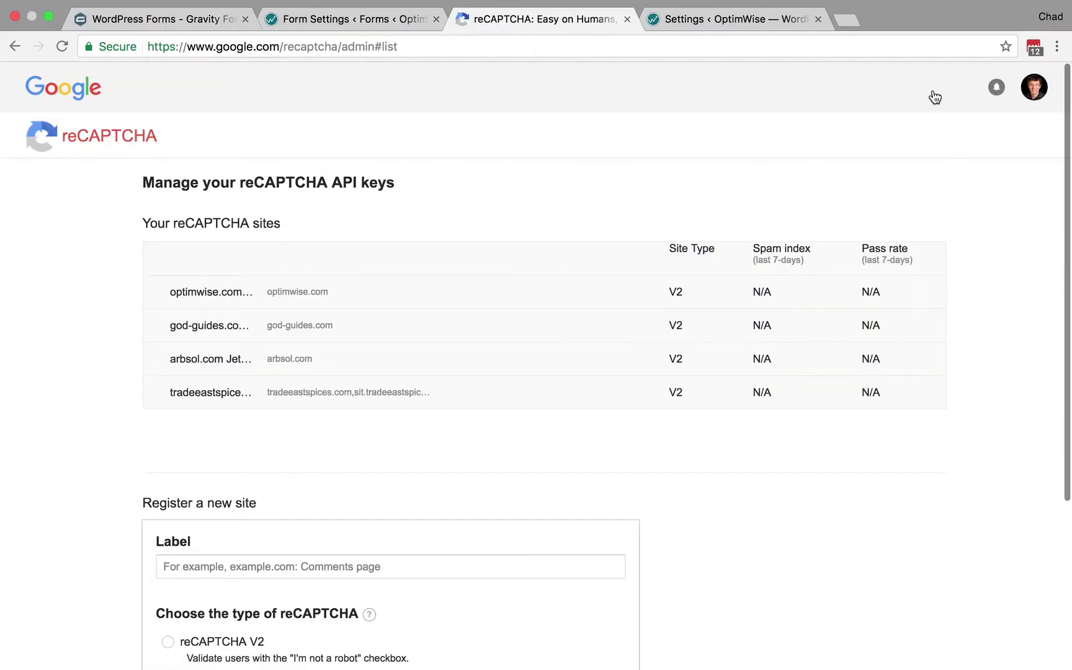
scroll(469, 230, down, 4)
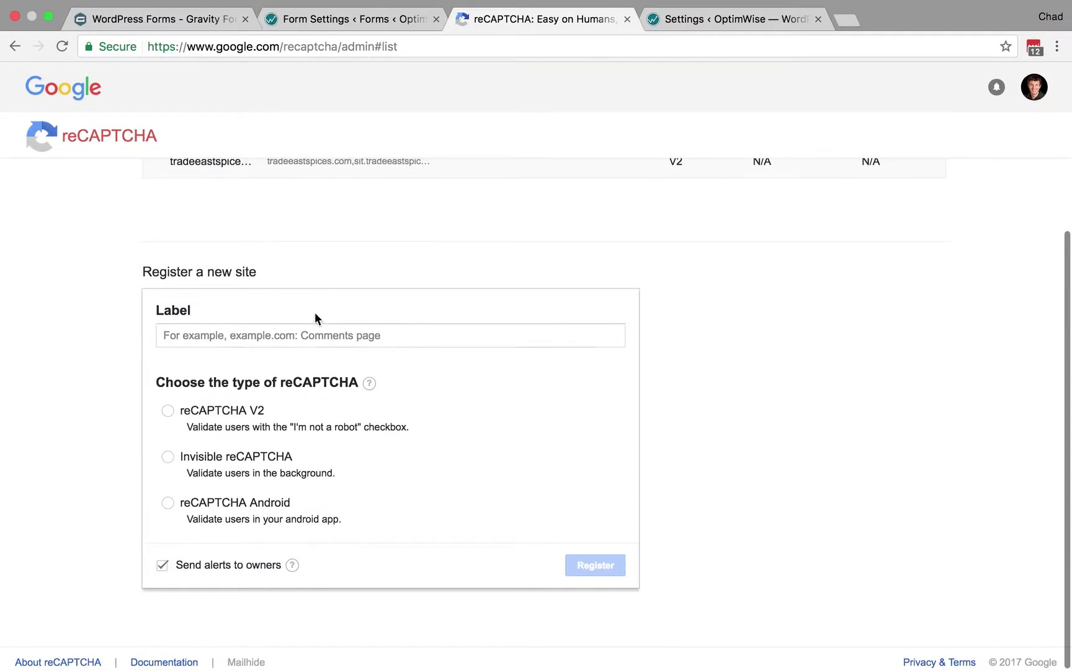
Register mykidscapsule.com as a reCAPTCHA V2 site, as both label and domain, accepting the terms
click(311, 330)
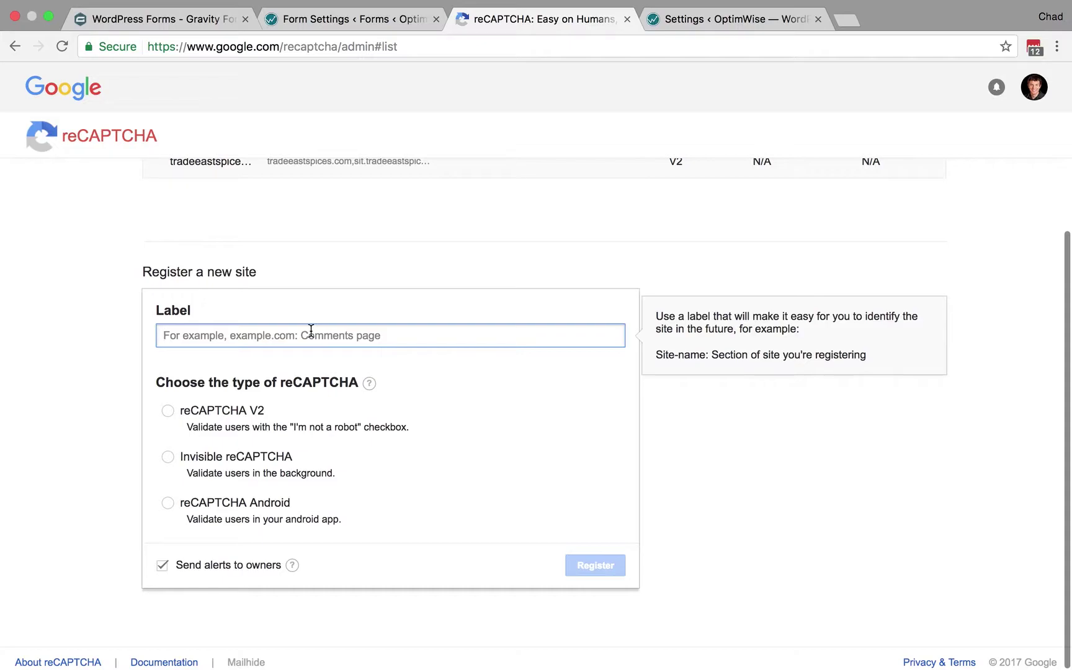
text(mykids)
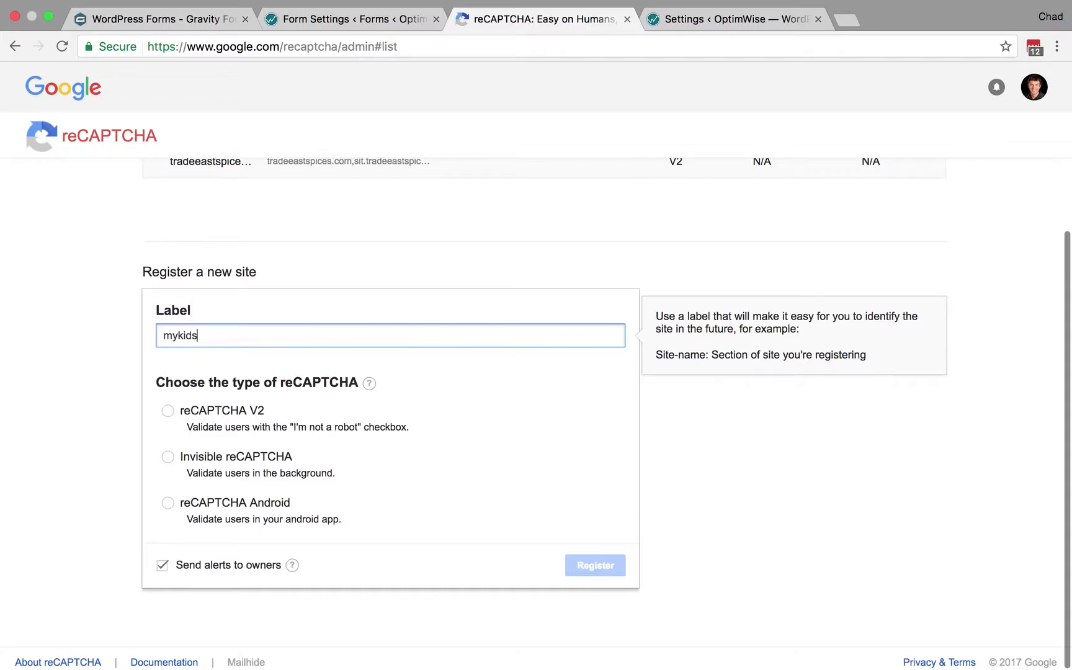
text(capsule.com)
click(169, 407)
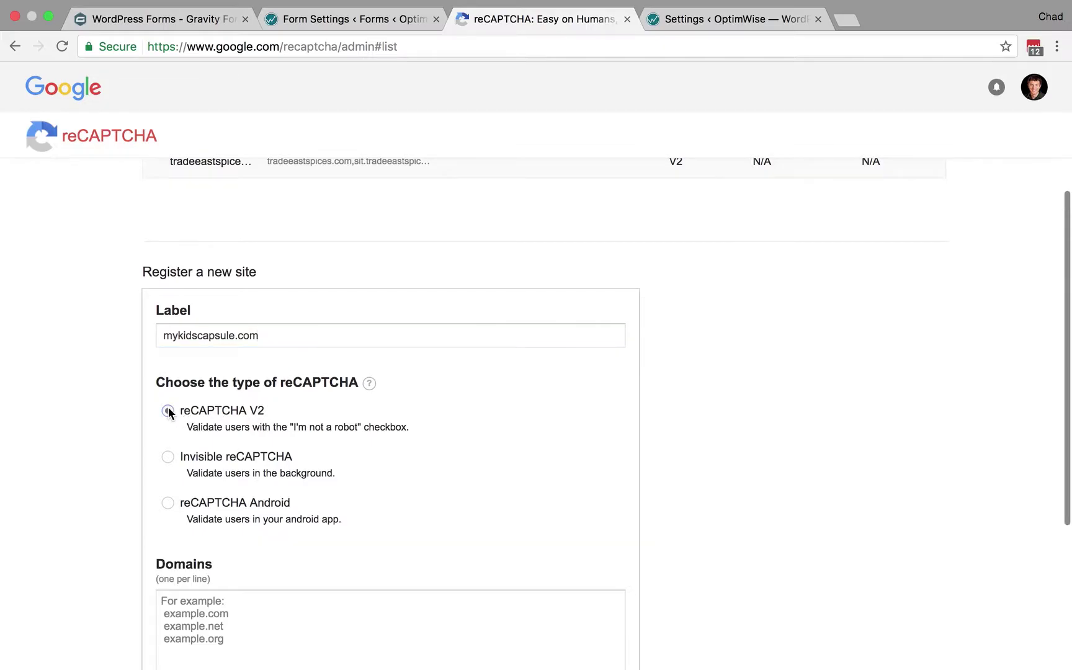
triple_click(266, 335)
key(super+c)
scroll(265, 335, down, 4)
click(272, 375)
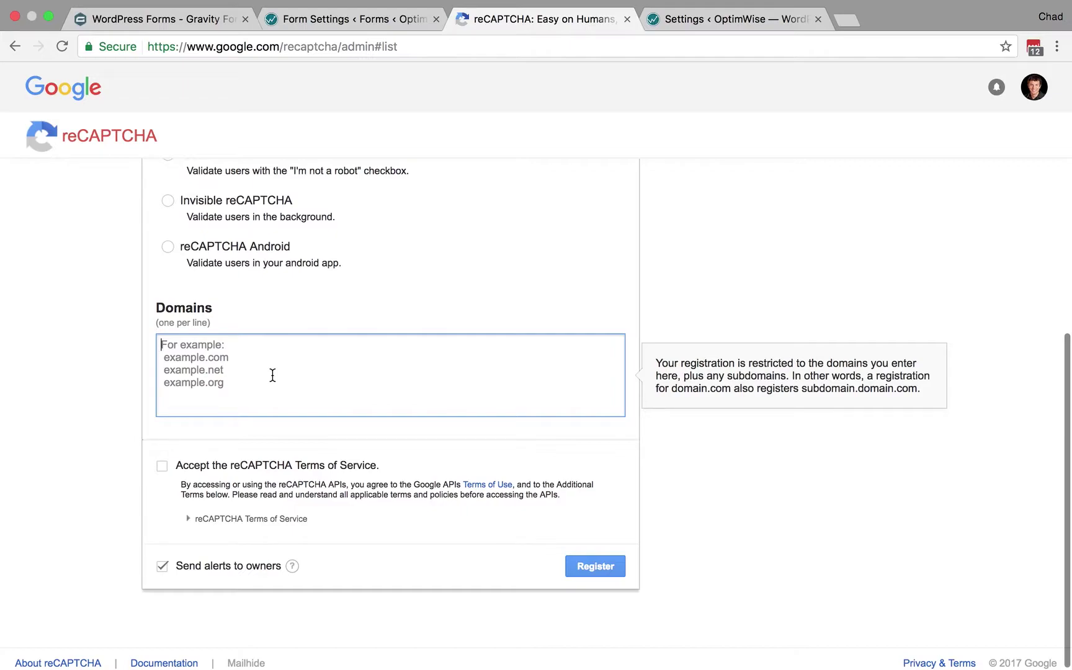
key(super+v)
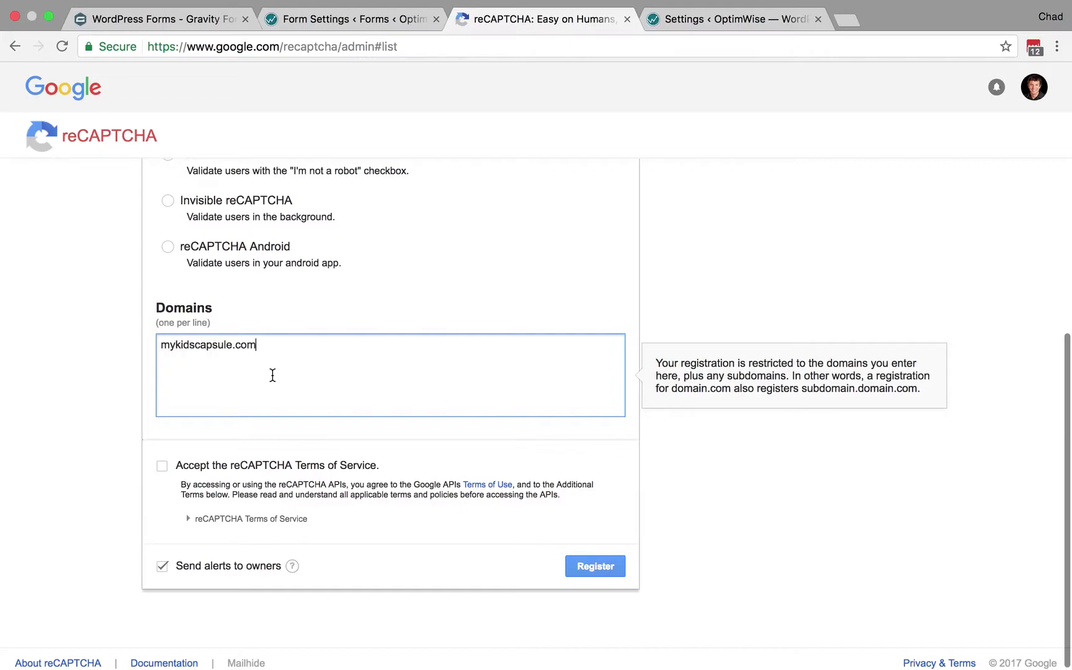
click(157, 467)
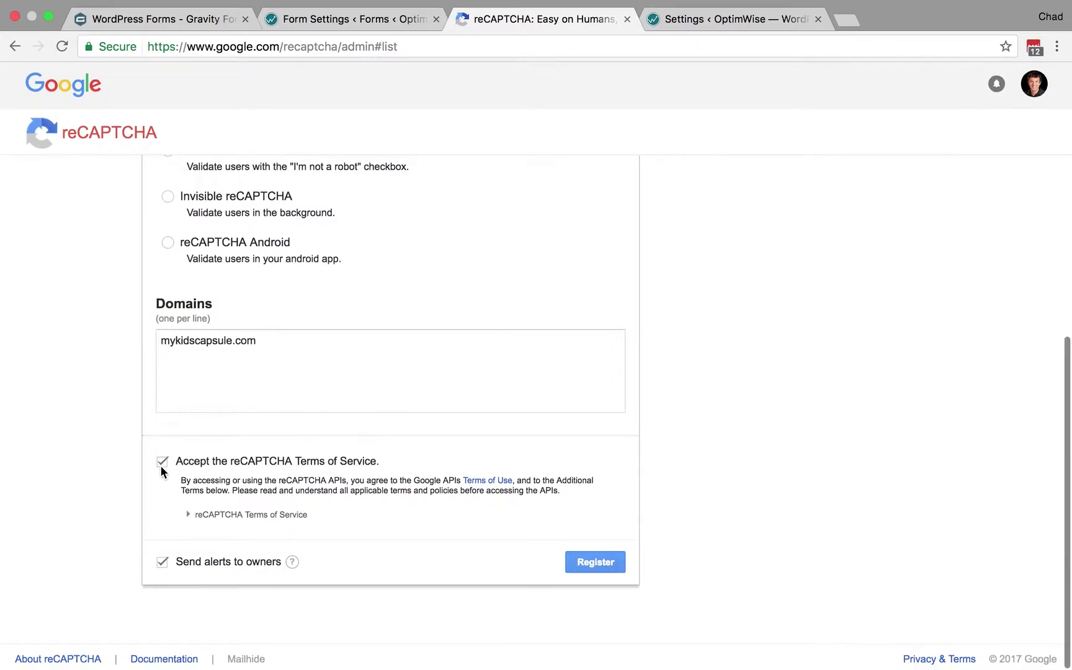
click(587, 566)
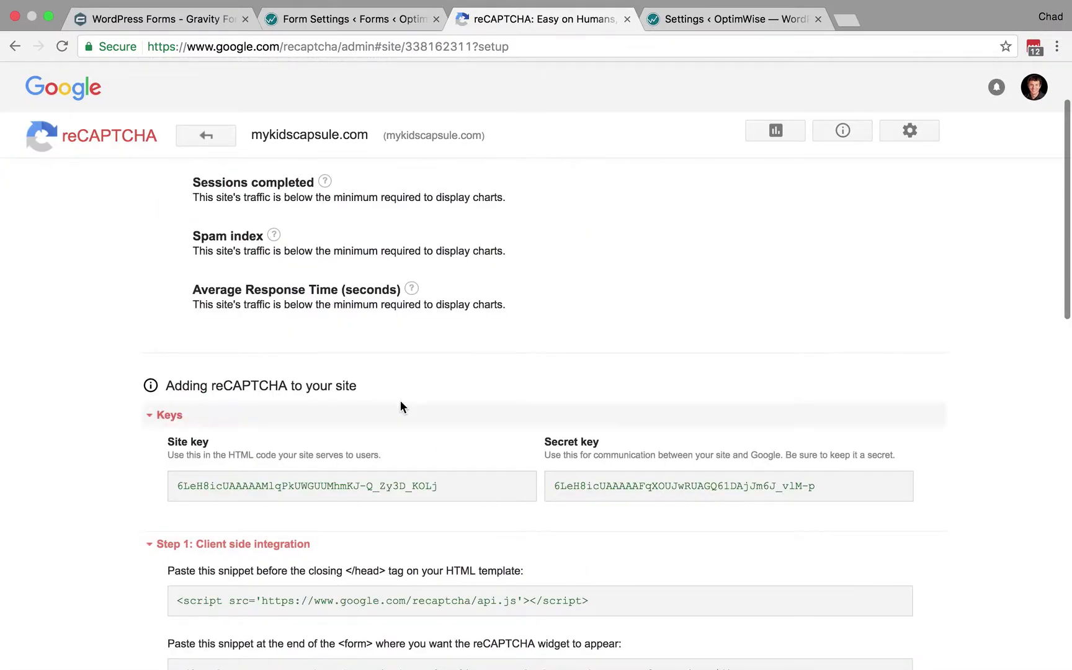
scroll(400, 403, down, 3)
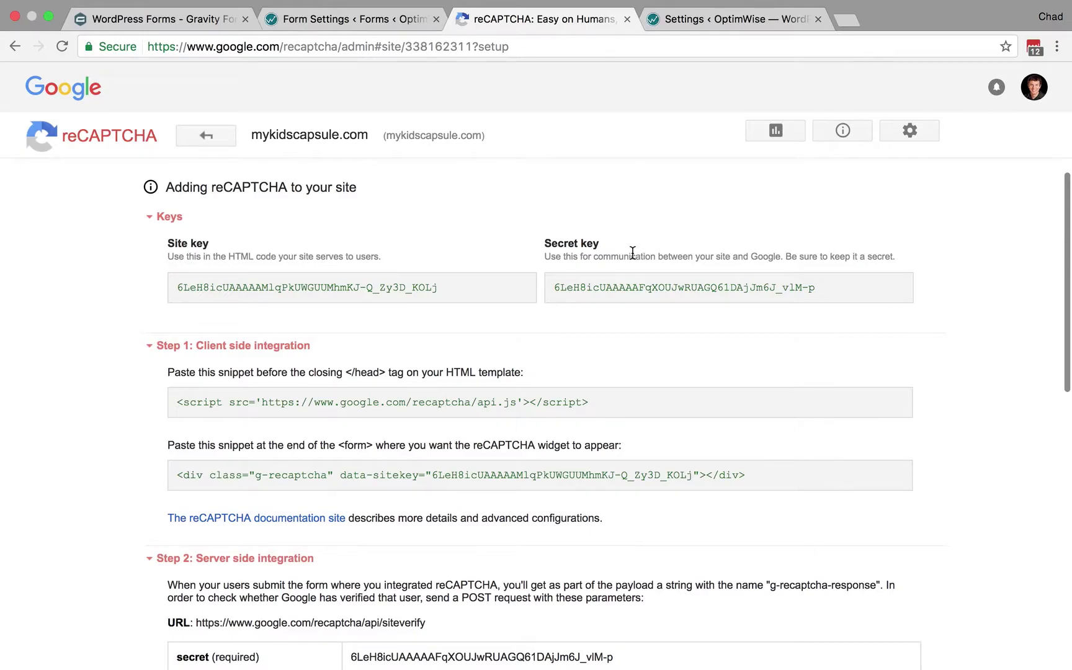
click(686, 17)
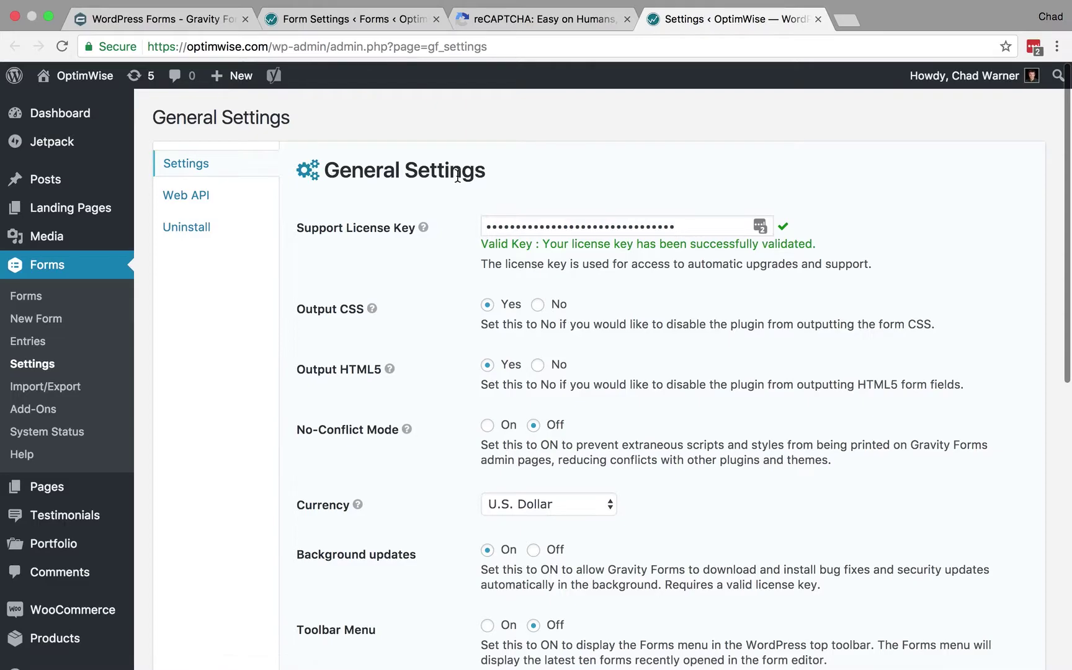
Copy the reCAPTCHA site key into the Gravity Forms Site Key field
scroll(479, 173, down, 8)
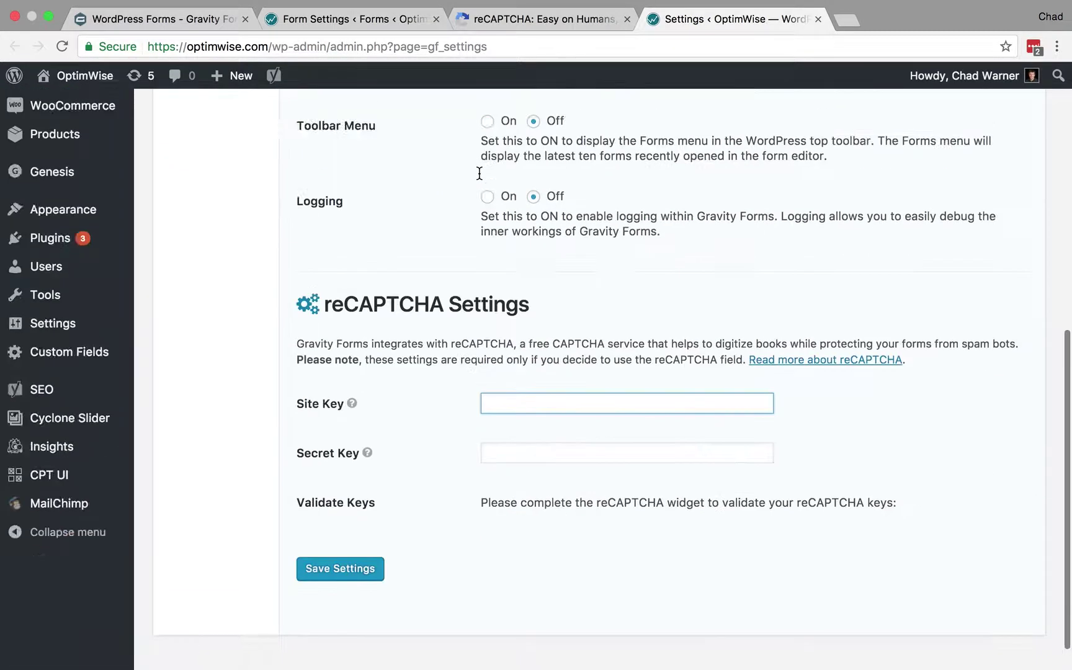
click(306, 372)
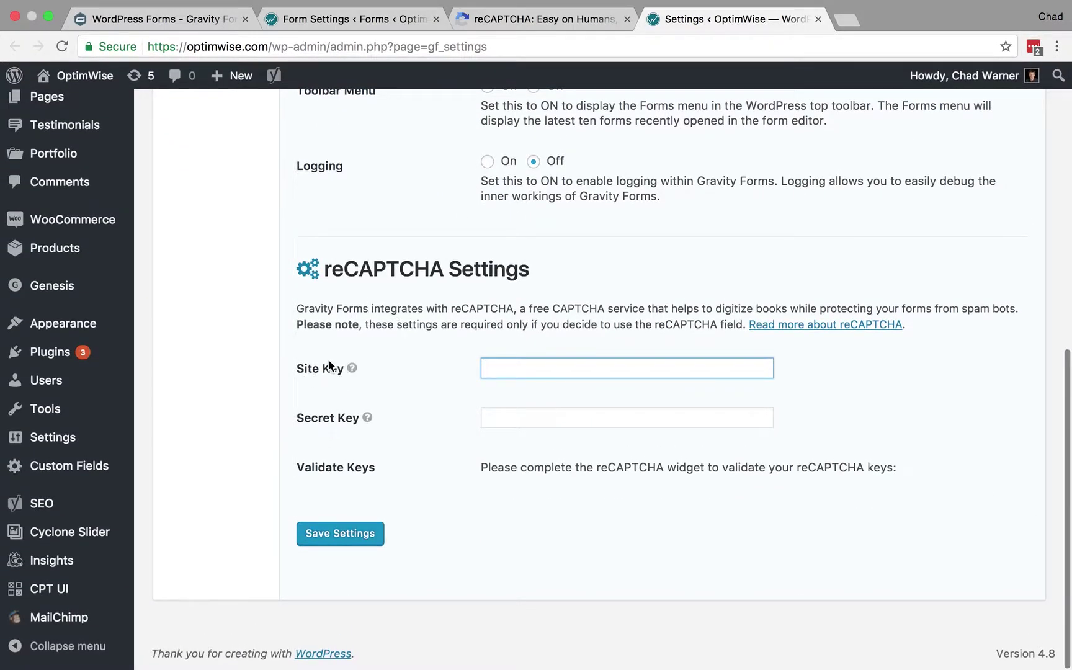
click(530, 20)
drag(177, 287, 457, 290)
key(super+c)
click(713, 19)
key(super+v)
Copy the reCAPTCHA secret key into the Gravity Forms Secret Key field
click(575, 20)
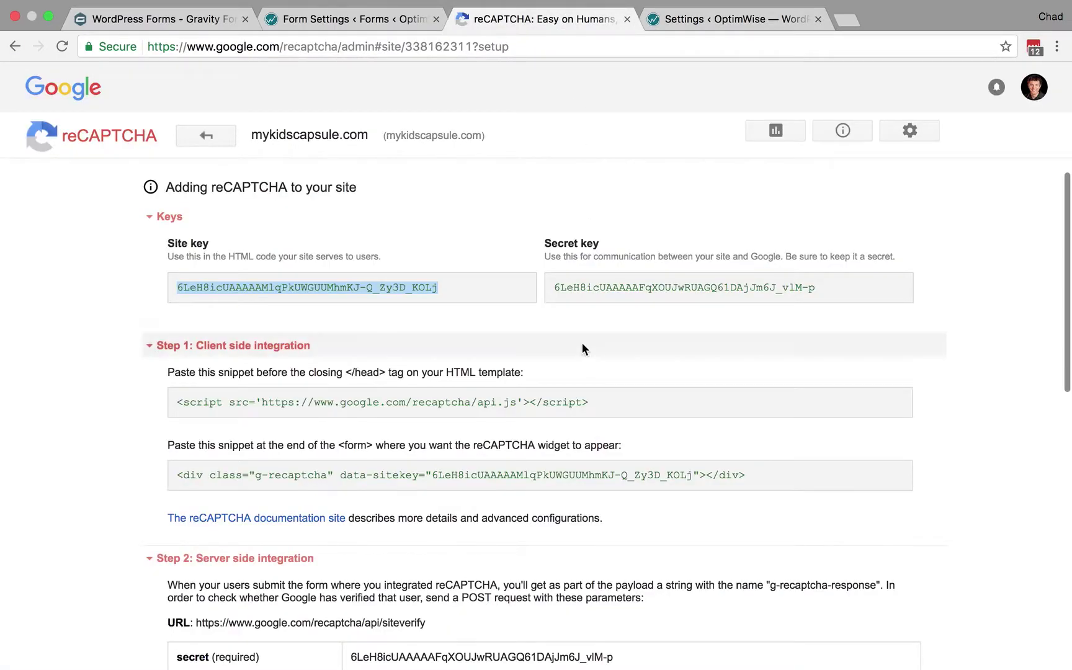
drag(554, 287, 906, 286)
key(super+c)
click(723, 29)
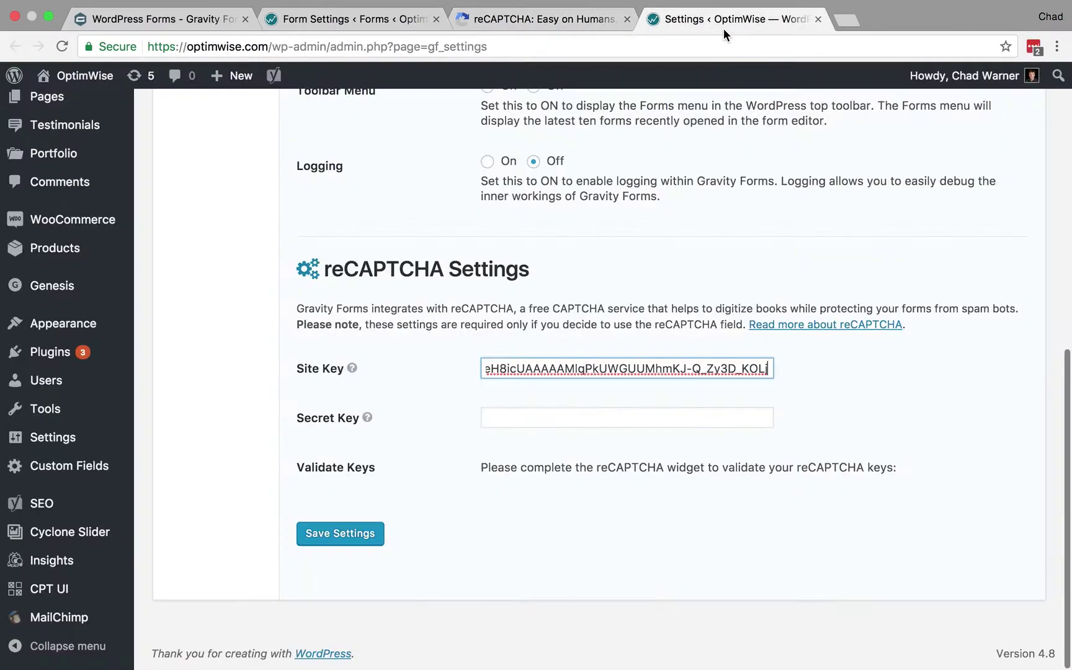
click(601, 421)
key(super+v)
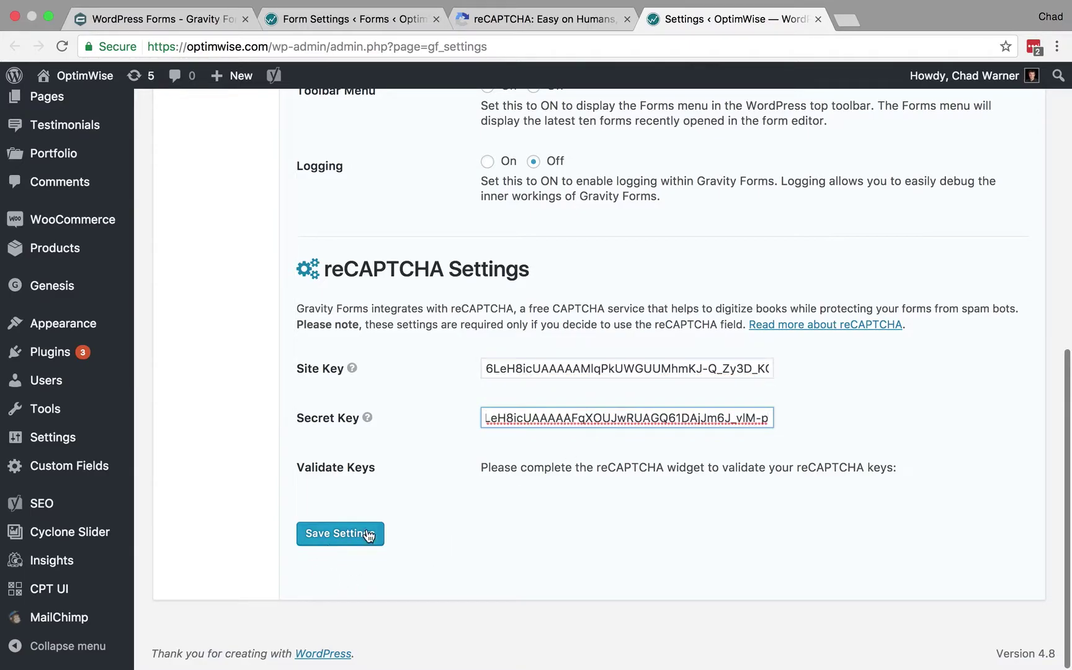
scroll(414, 384, up, 3)
scroll(414, 392, up, 2)
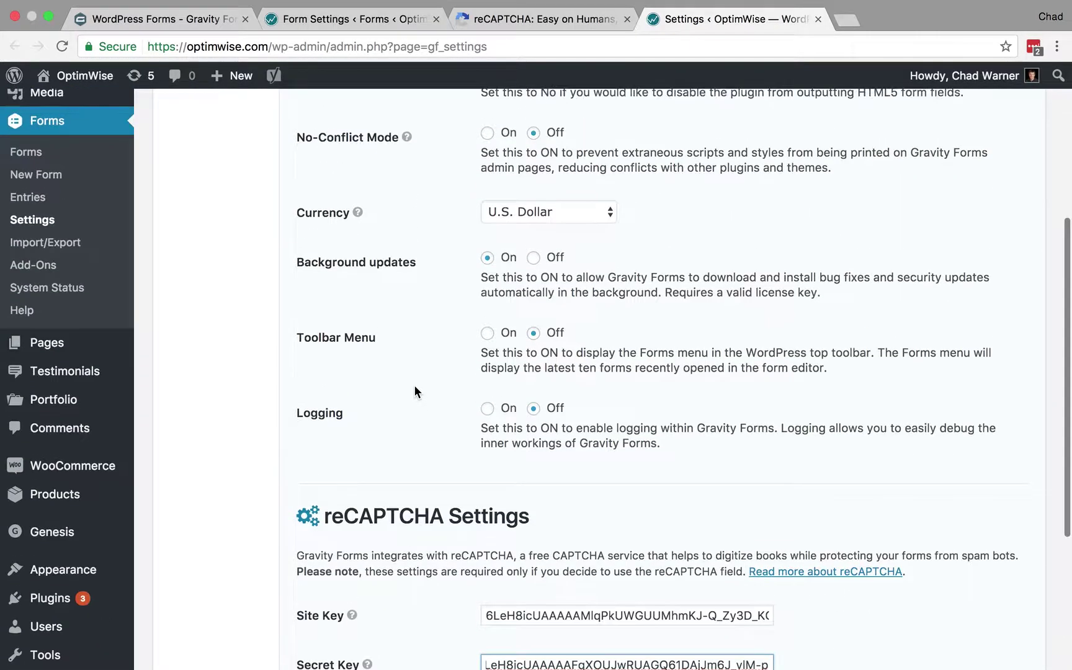
key(super+Tab)
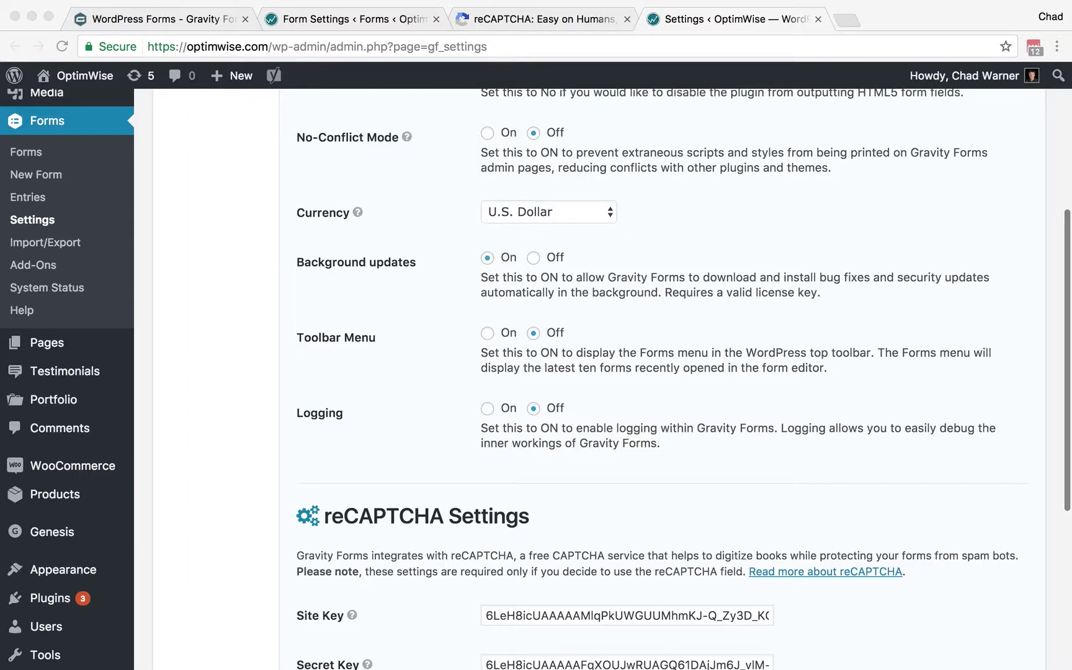
Open the Collect Credentials form in the Gravity Forms editor
click(351, 21)
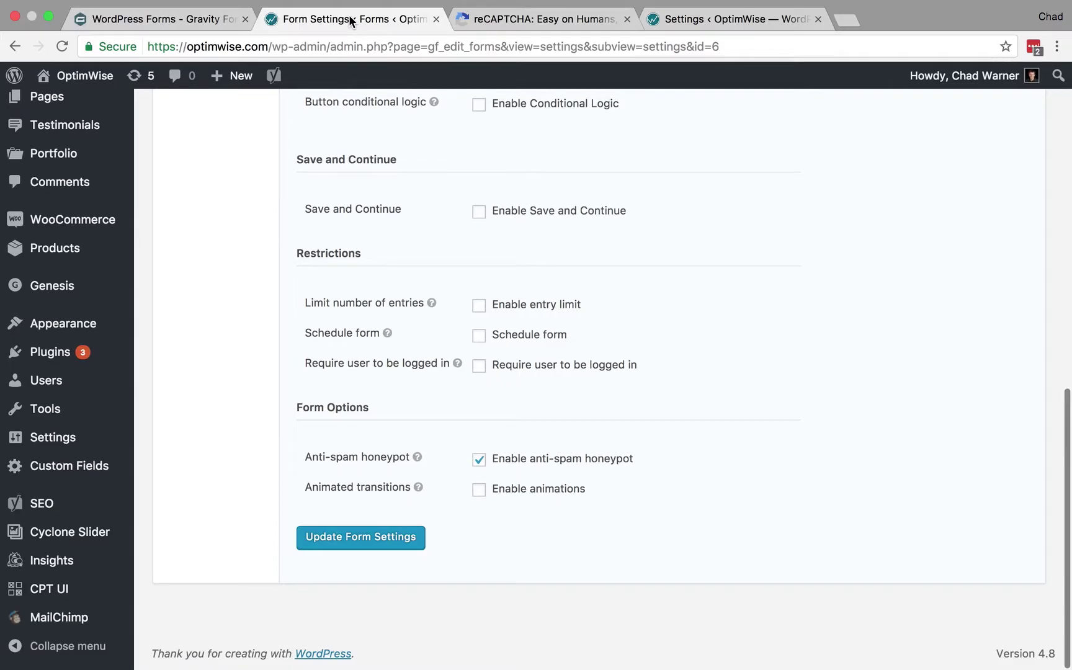
scroll(257, 237, up, 15)
click(36, 296)
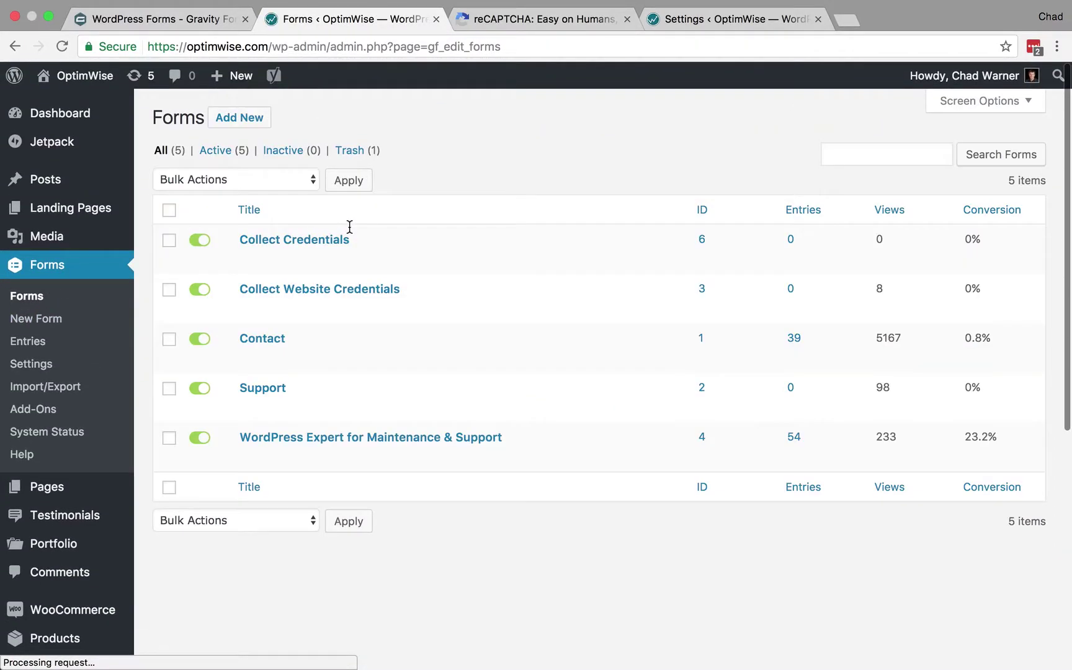
click(254, 263)
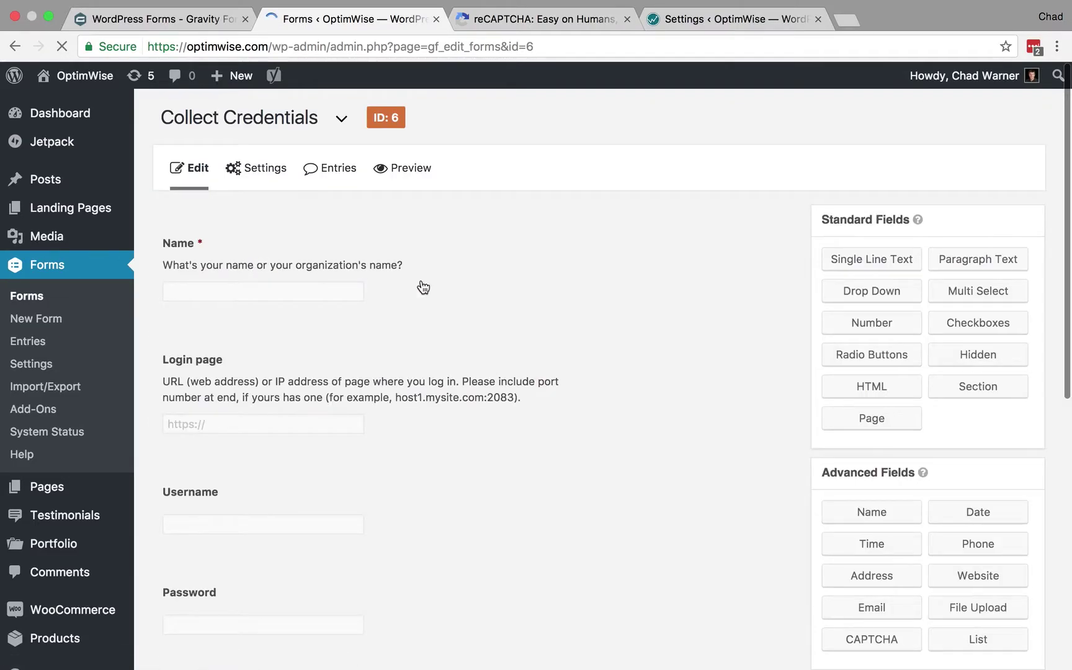
Drag a CAPTCHA field from Advanced Fields below the Message field
click(952, 475)
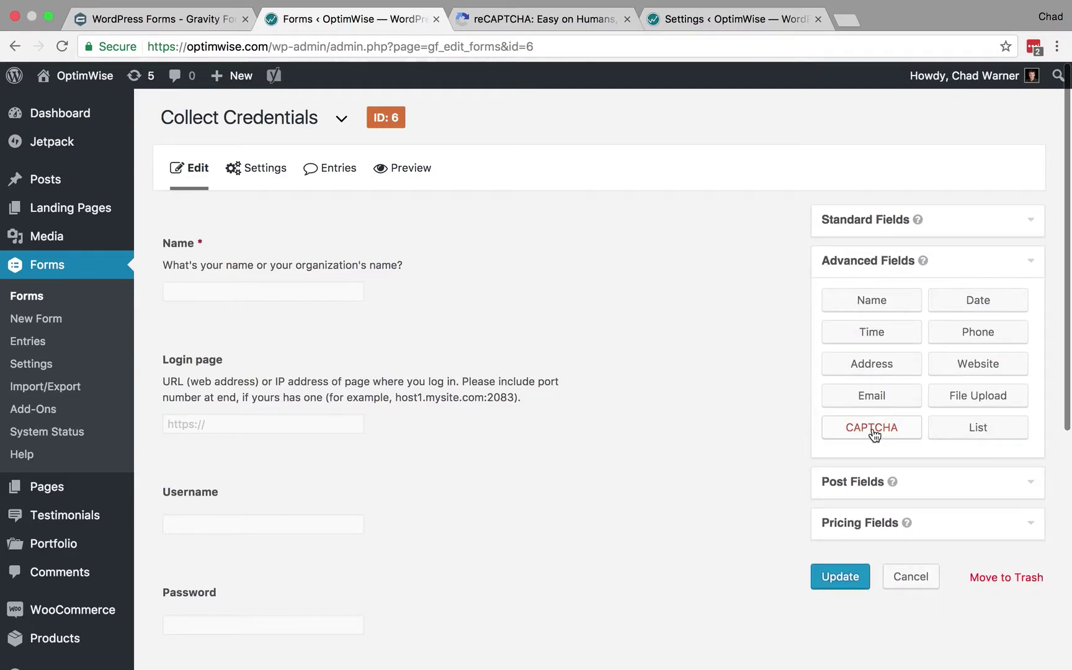
drag(908, 429, 263, 500)
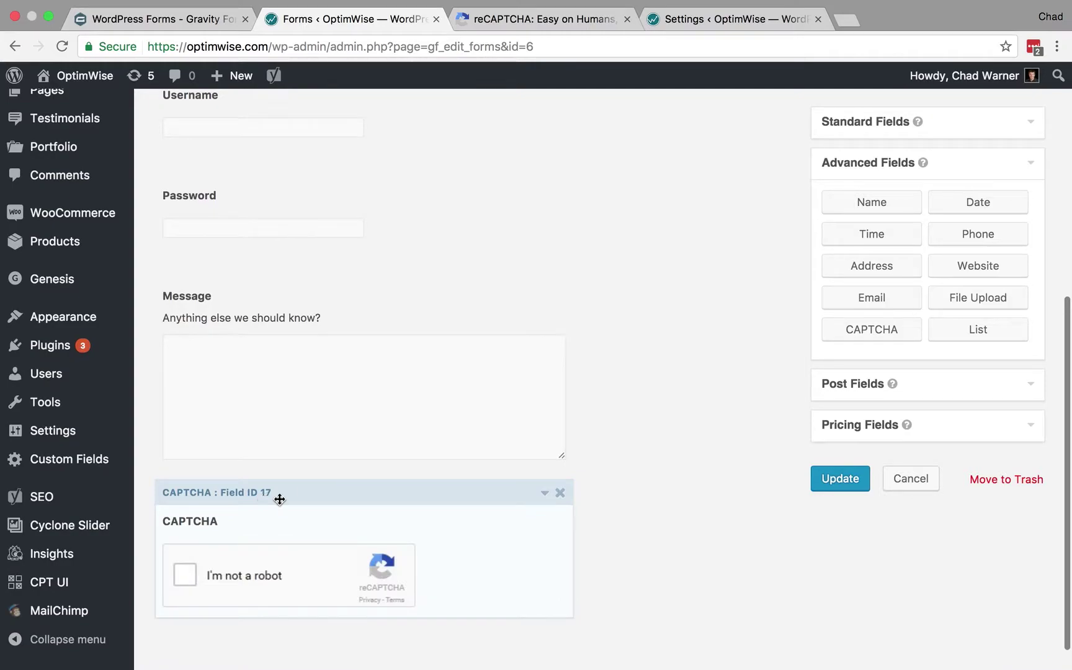
scroll(521, 557, down, 1)
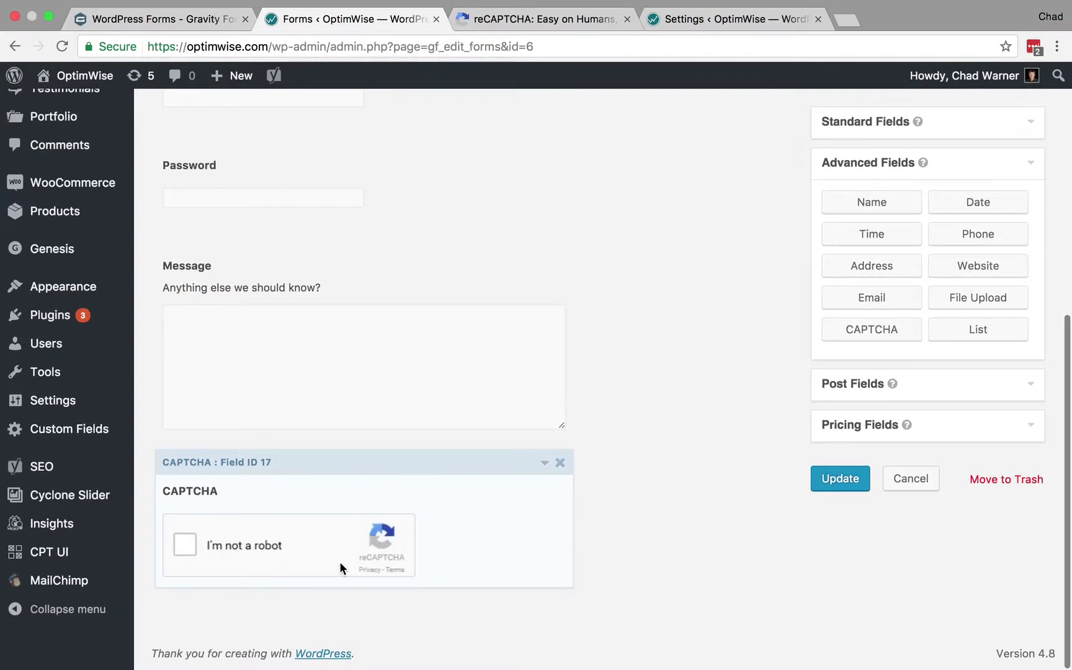
click(304, 498)
Replace the CAPTCHA field's label text with 'Please confirm your humanity'
scroll(489, 513, down, 4)
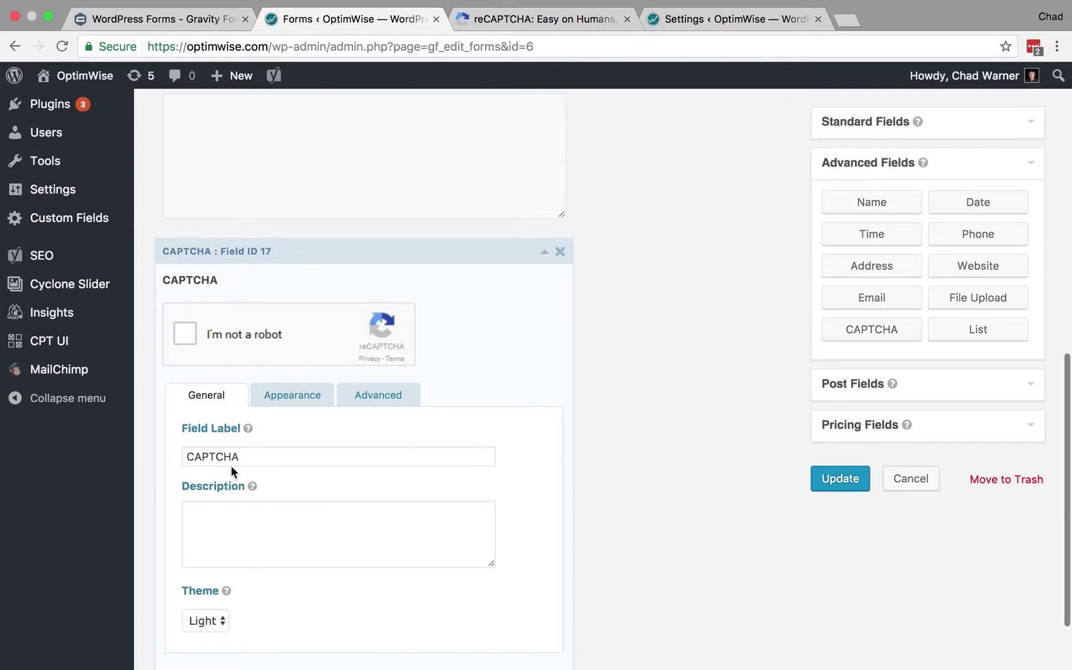
drag(247, 457, 148, 456)
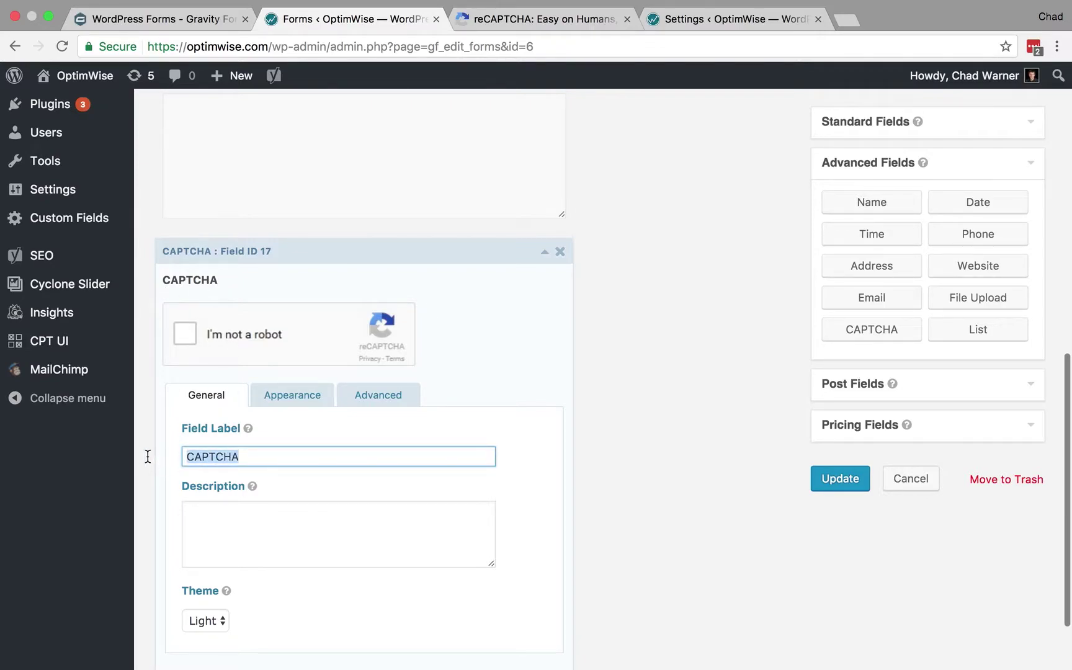
text(Please )
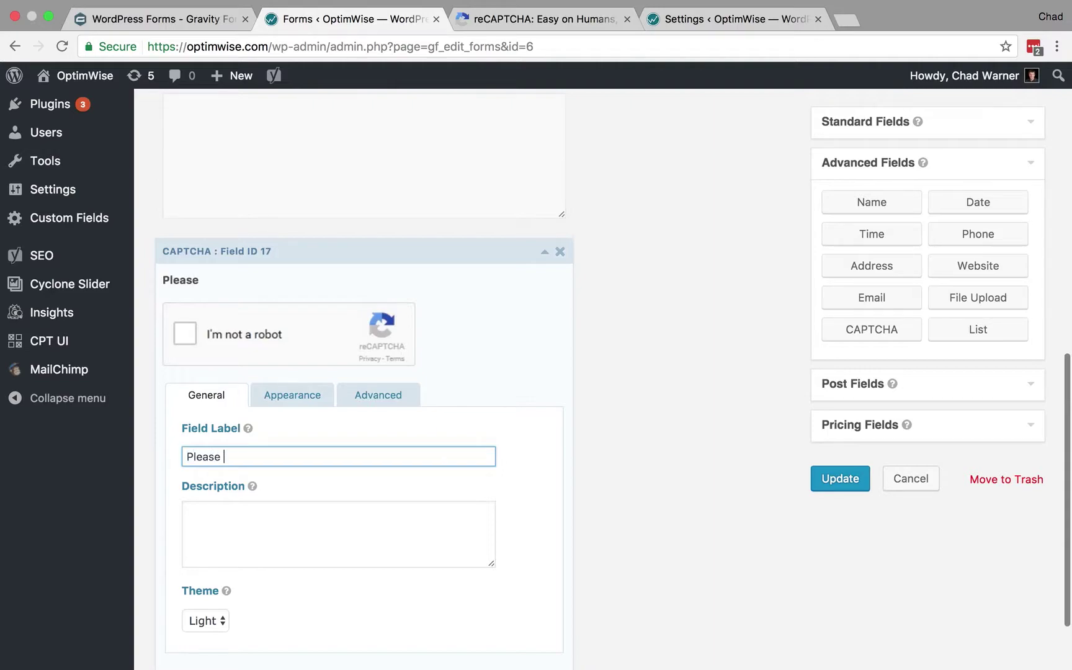
text(confirm your human)
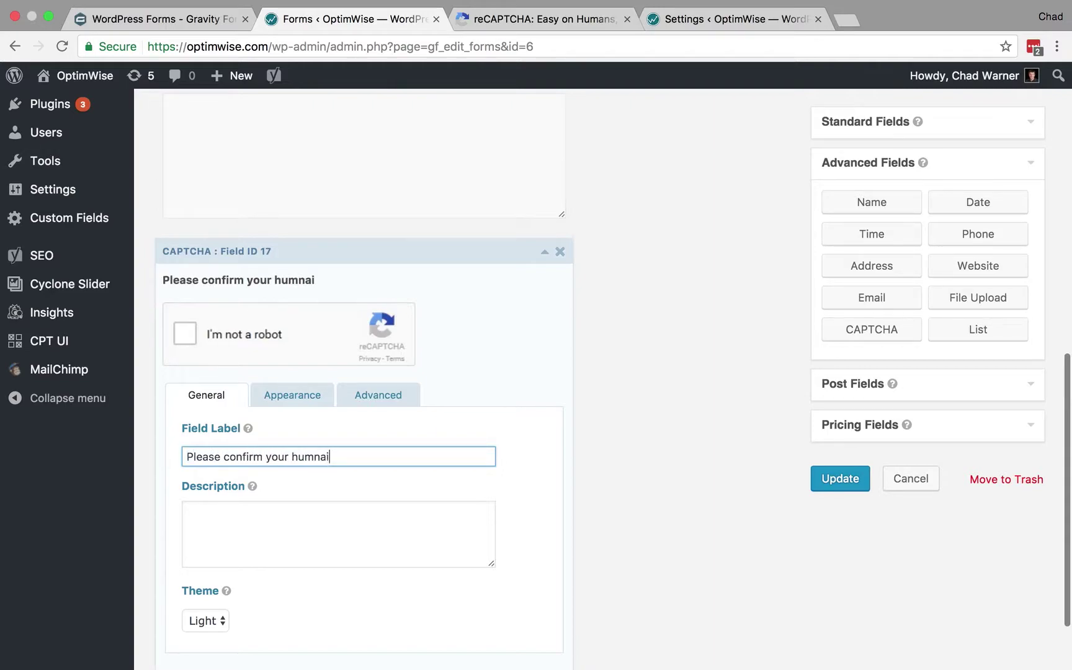
key(BackSpace)
text(nity)
scroll(437, 441, down, 2)
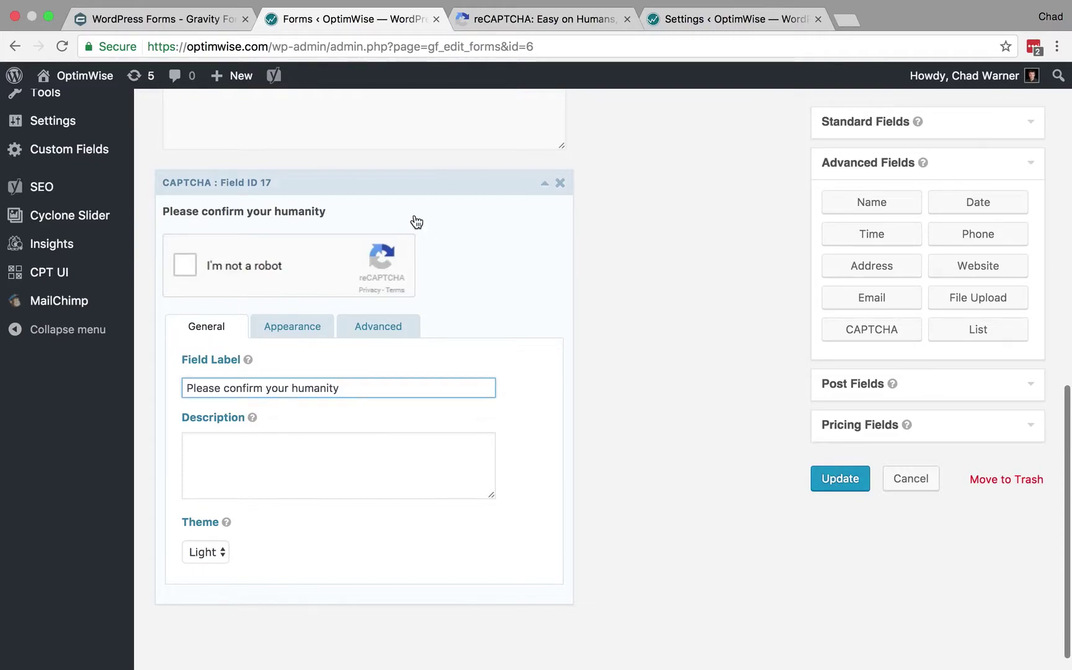
Load optimwise.com/contact in a new tab and tick the form's 'I'm not a robot' checkbox
key(super+t)
text(optimwise.com)
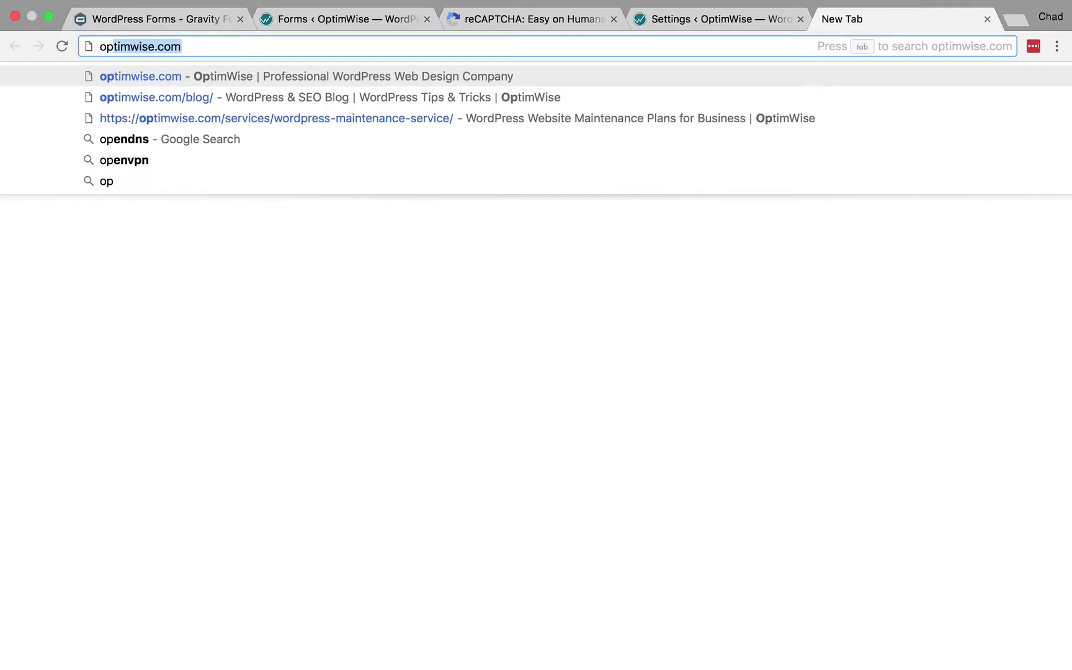
text(/contact)
key(Return)
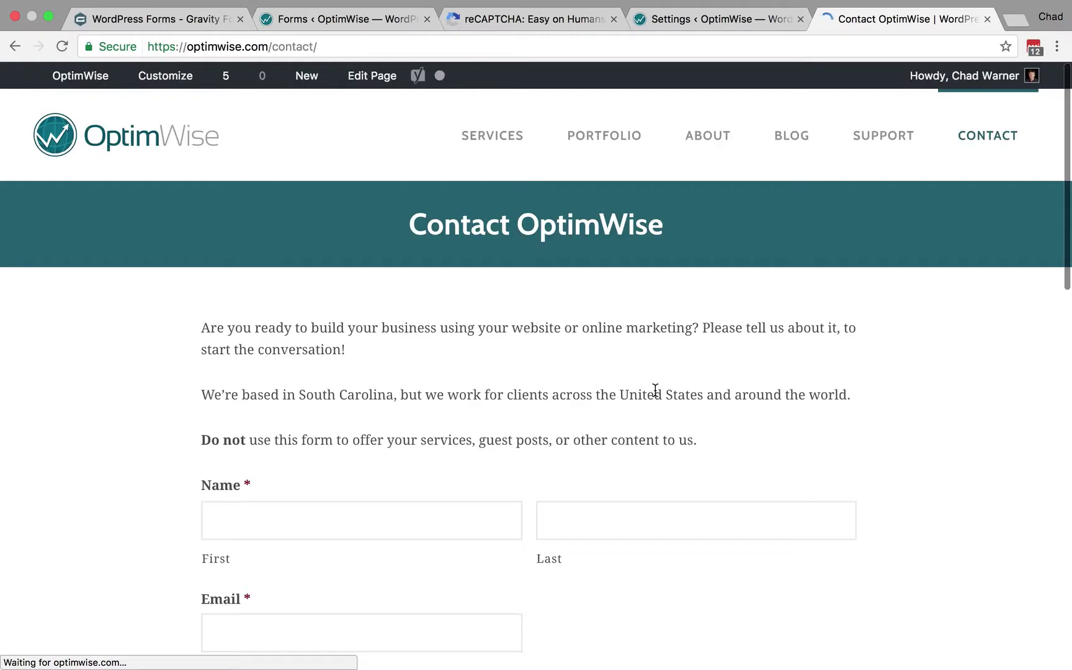
scroll(656, 396, down, 4)
scroll(655, 395, down, 12)
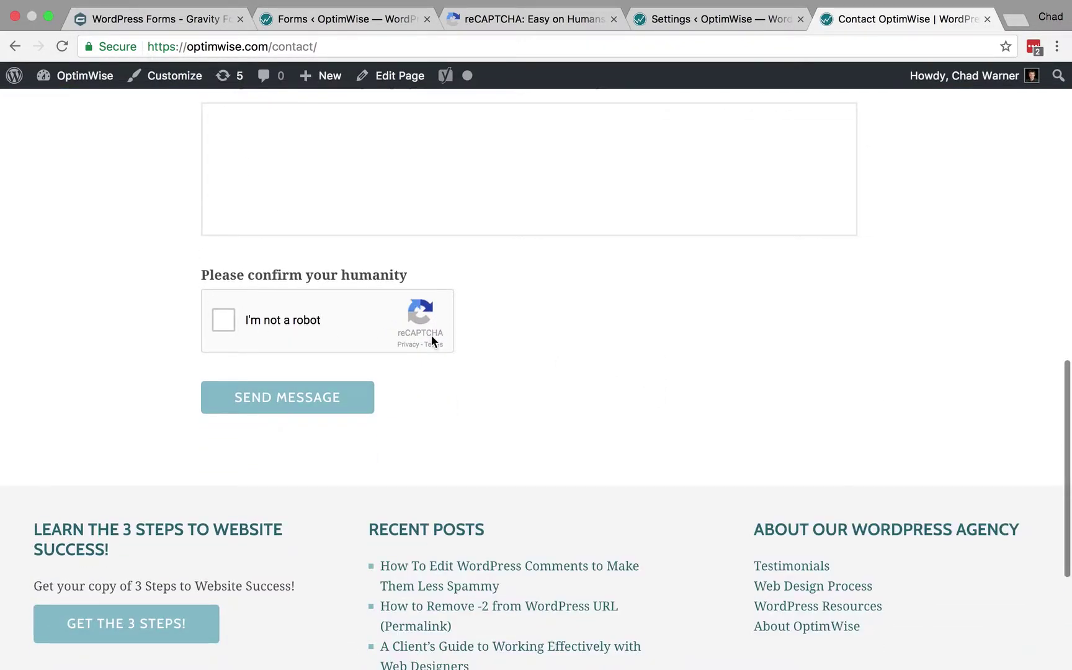
click(221, 322)
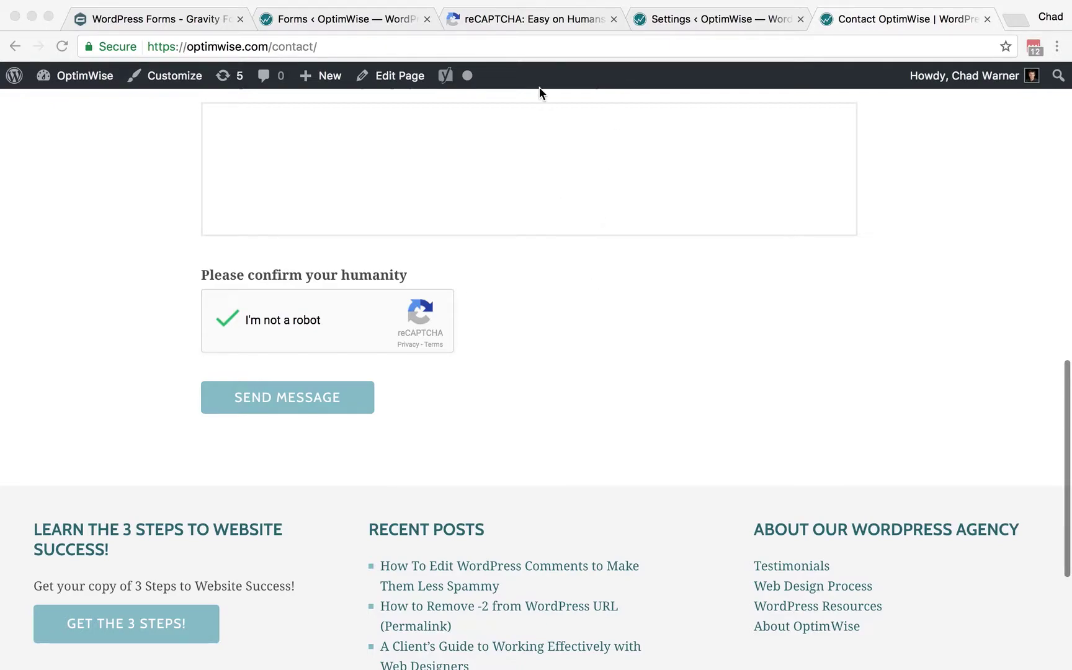
Open mykidscapsule.com's reCAPTCHA key settings and expand the advanced settings
click(545, 17)
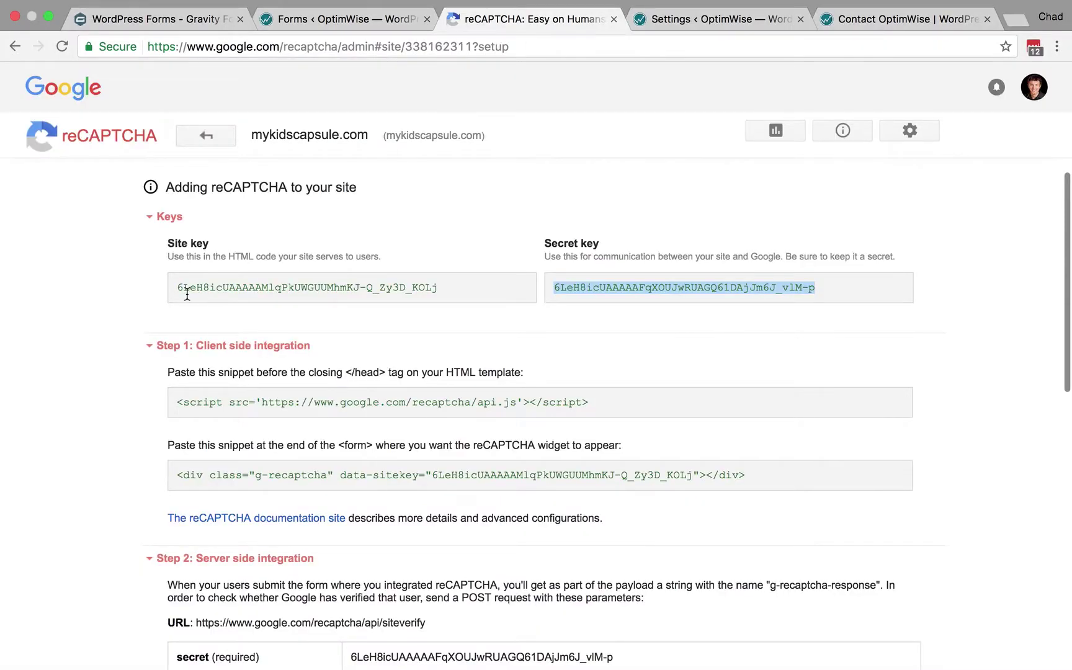
click(107, 155)
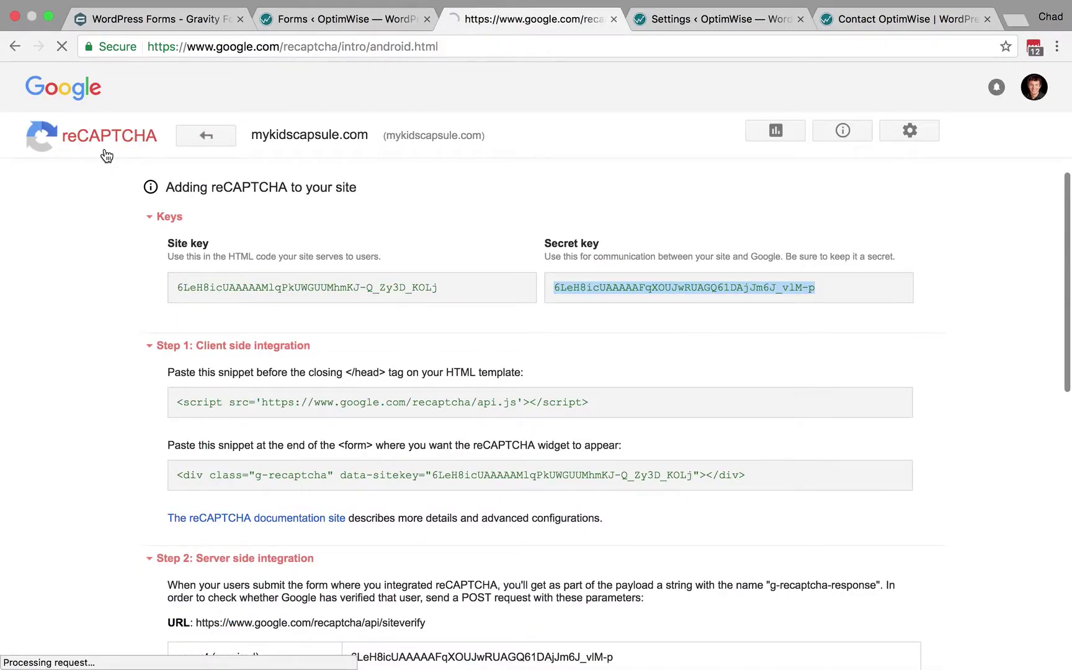
click(932, 109)
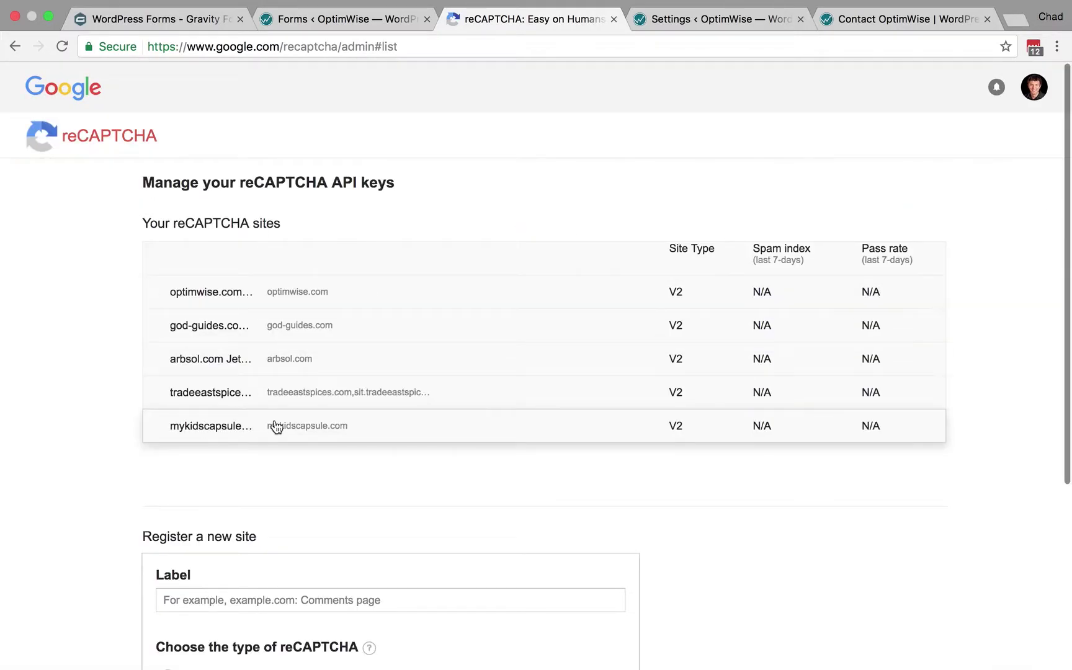
click(328, 427)
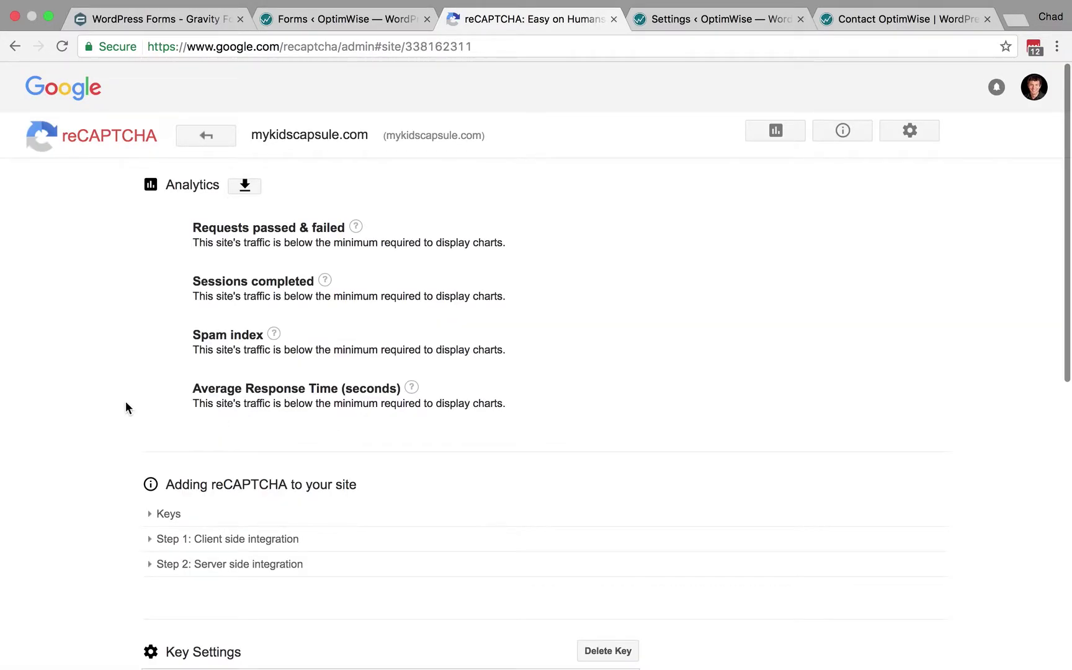
scroll(126, 404, down, 6)
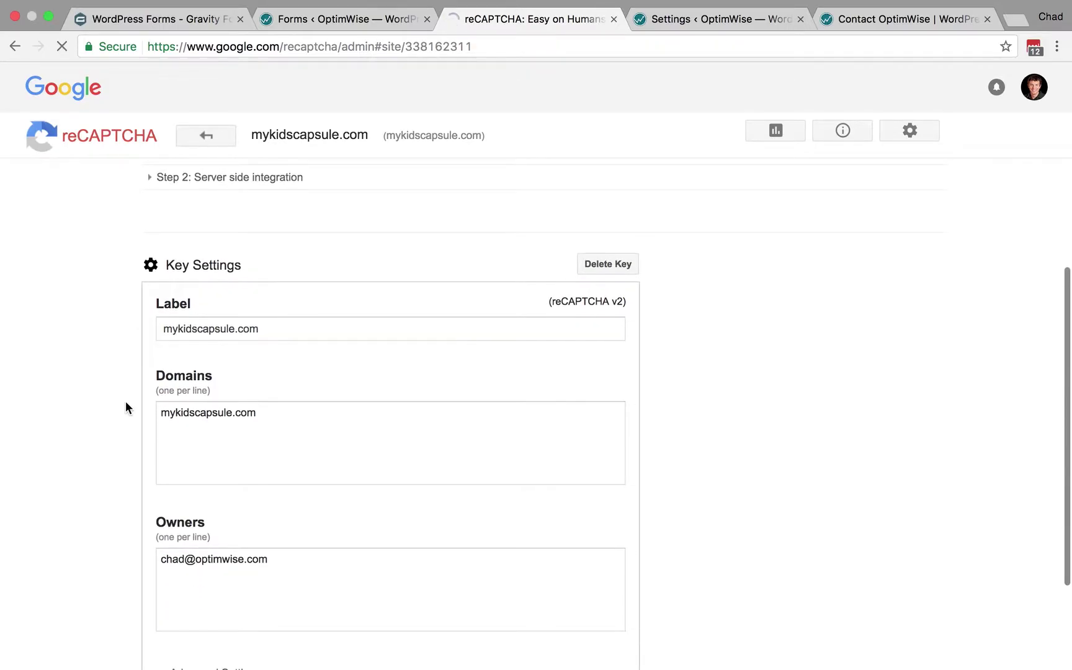
scroll(122, 374, down, 5)
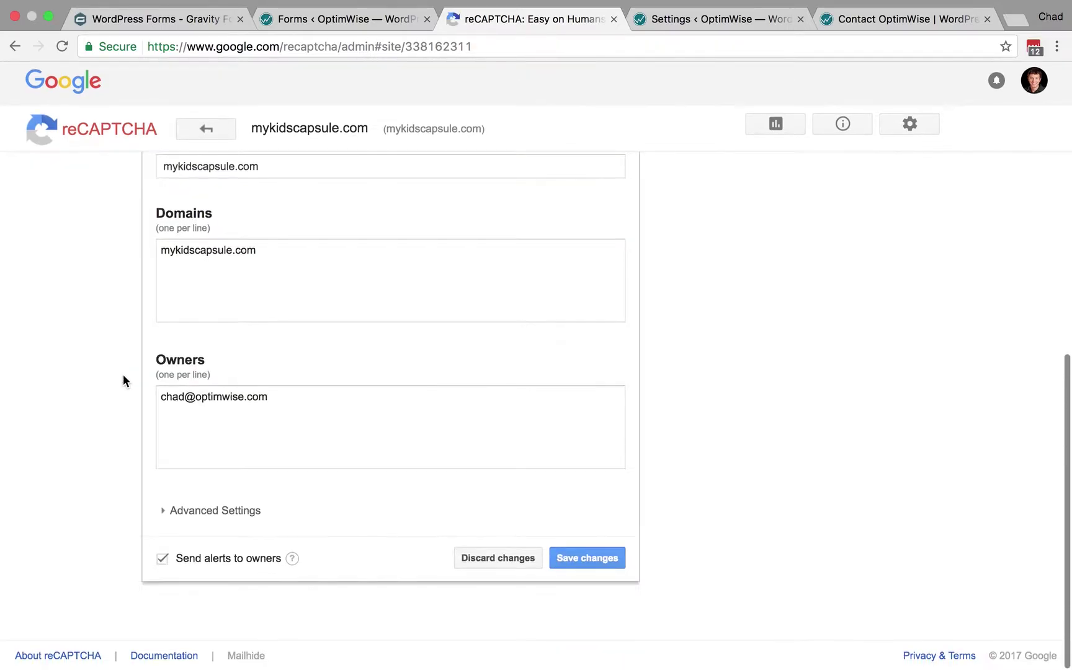
click(174, 516)
Drag the mykidscapsule.com Security Preference slider all the way to Most secure
scroll(116, 518, down, 3)
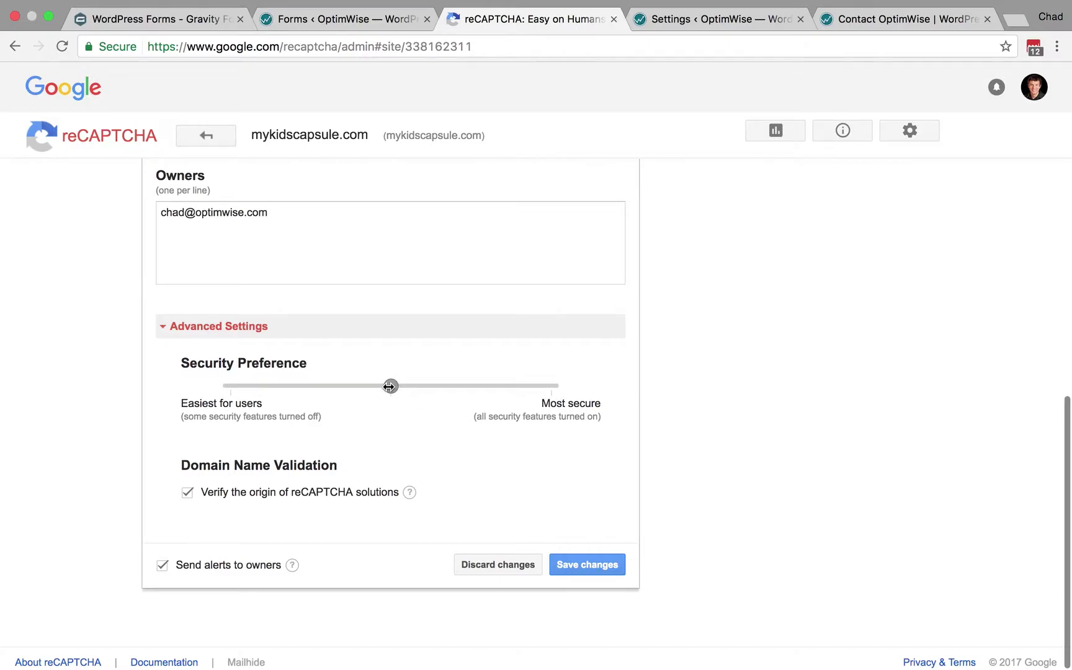
drag(395, 386, 552, 386)
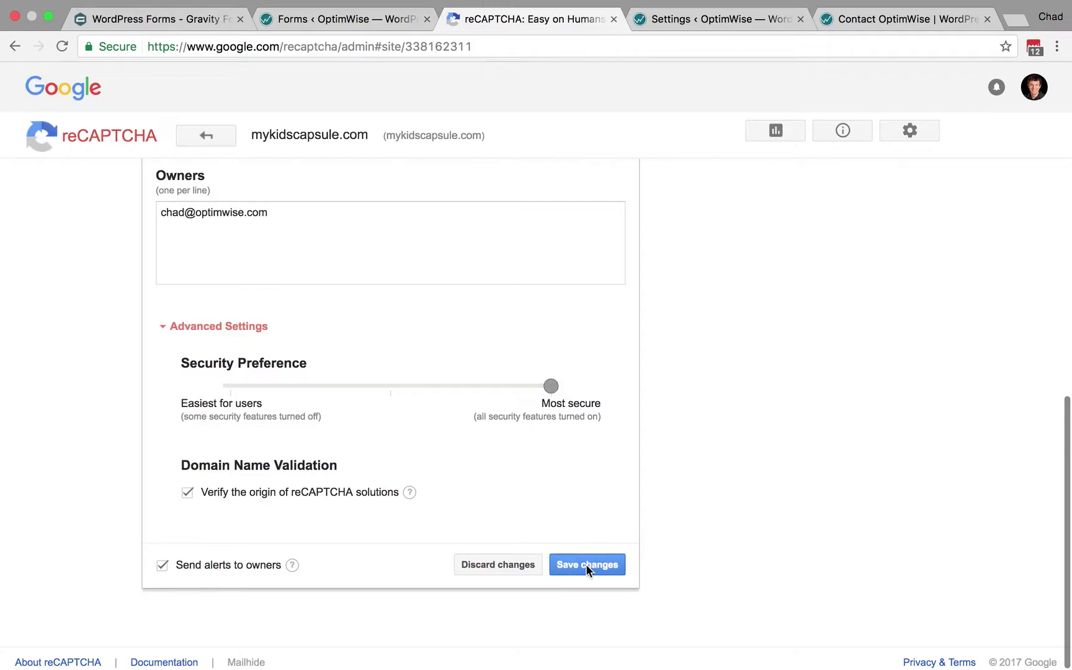